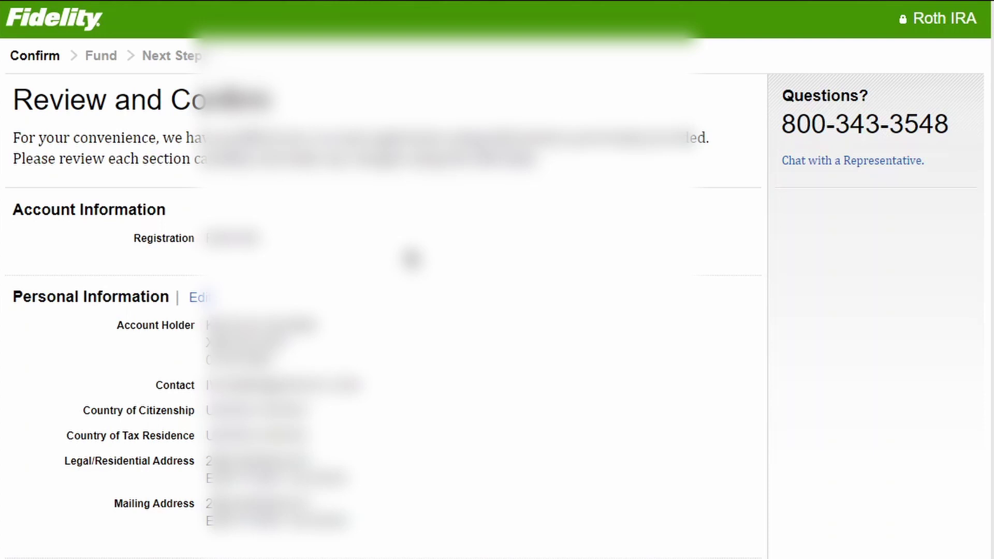
scroll(412, 259, down, 3)
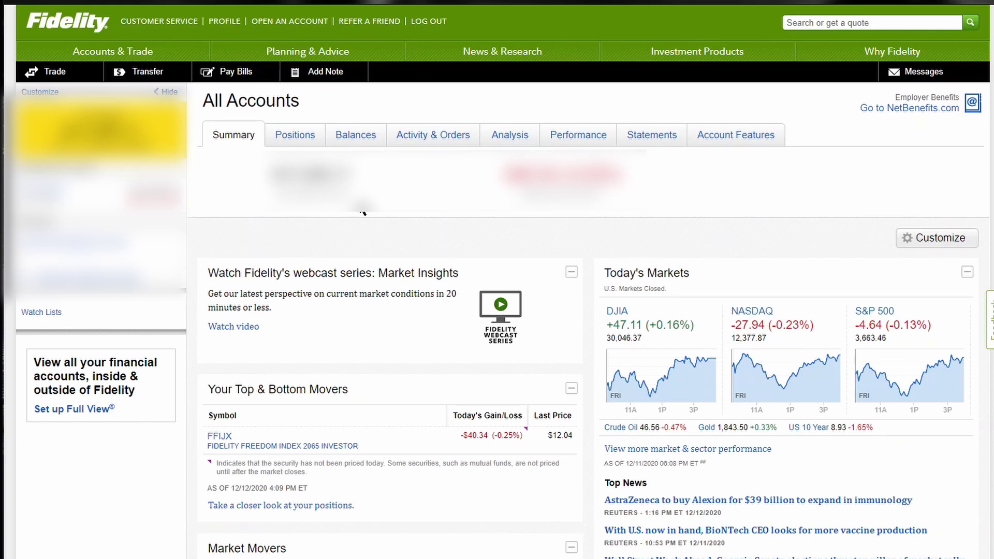
Start a money transfer from the linked Wells Fargo bank account to the Till The End retirement account.
click(151, 78)
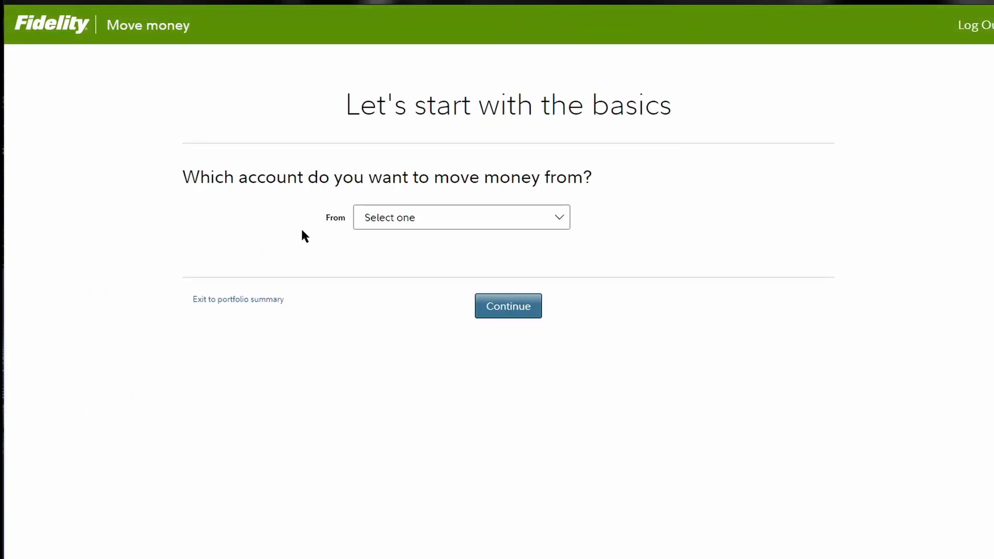
click(455, 217)
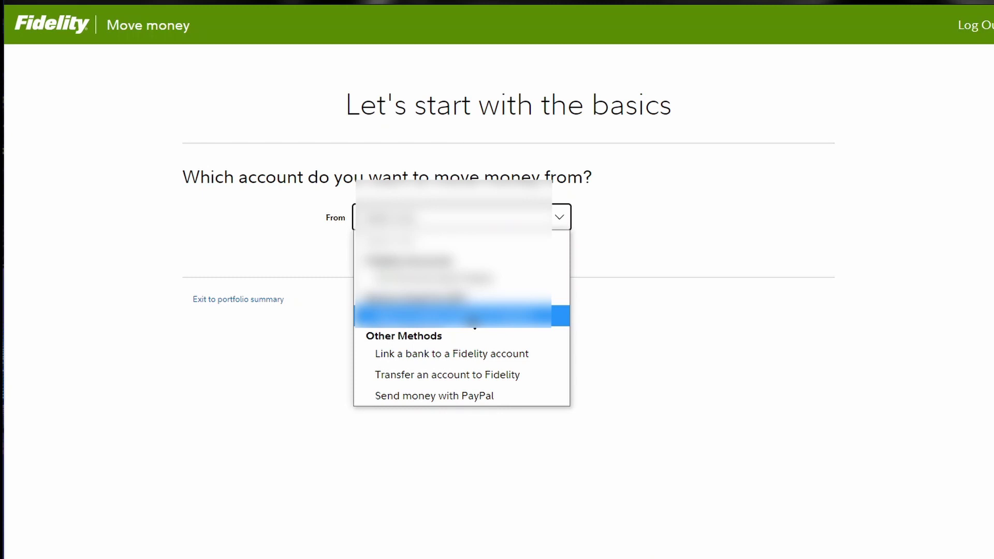
click(474, 318)
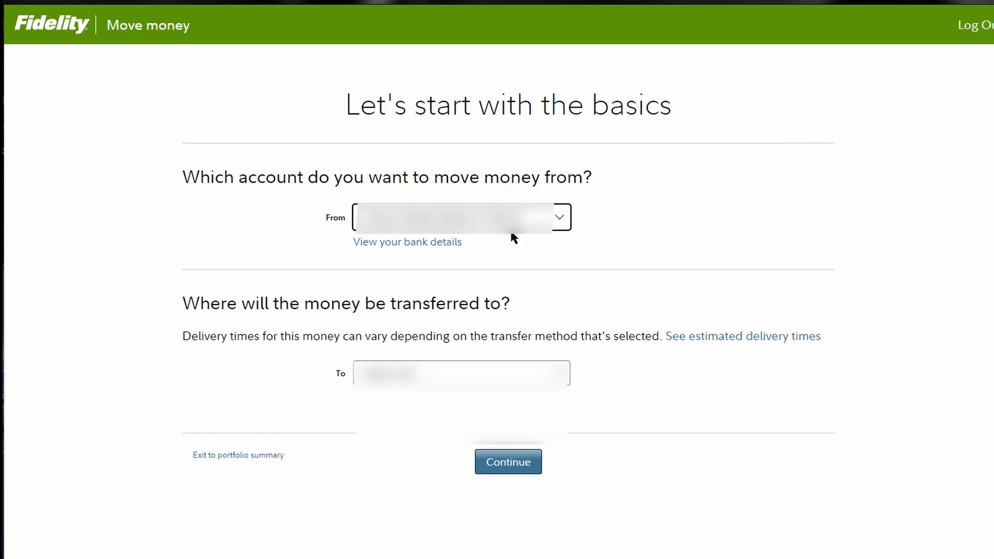
click(543, 373)
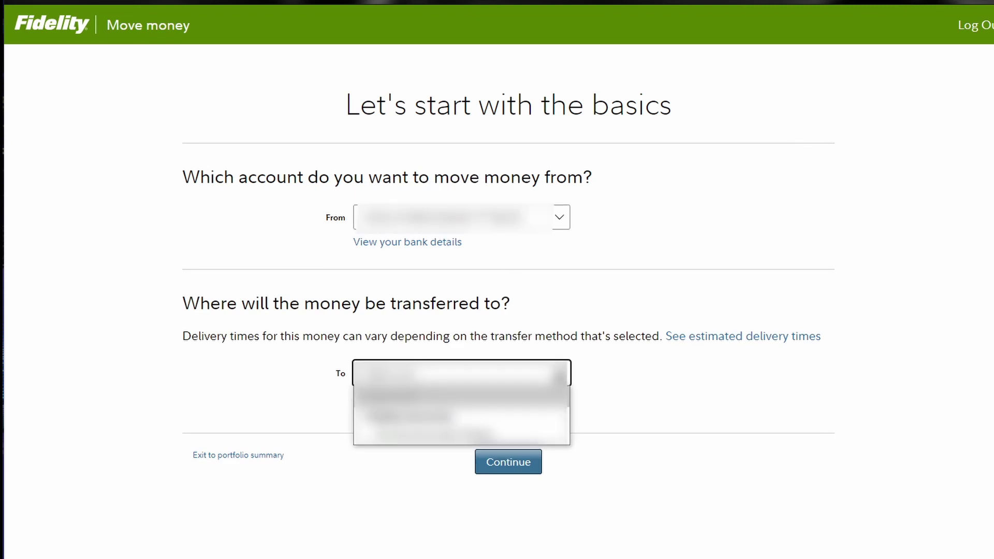
click(533, 434)
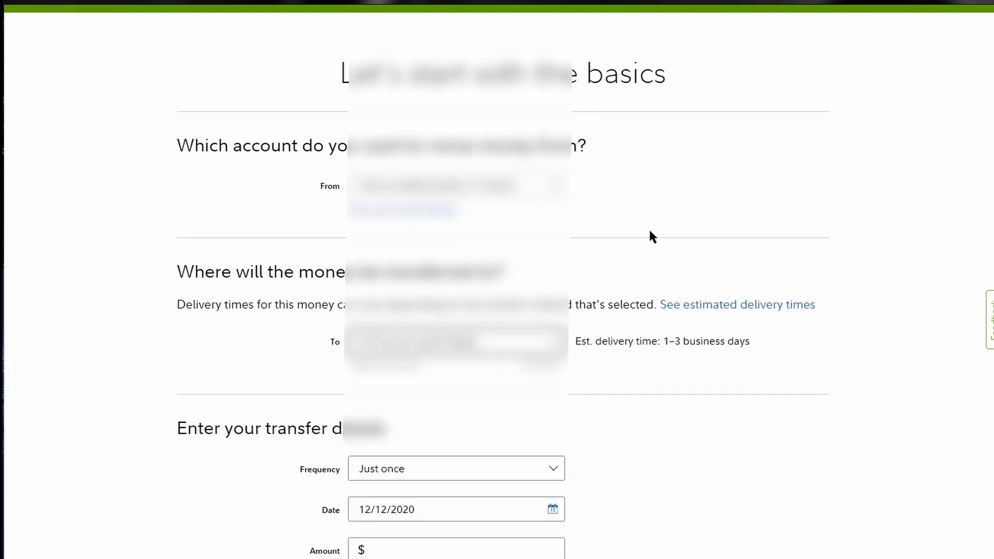
Set the transfer frequency to monthly, keep the start date 12/16/2020, and enter an amount of $10.
scroll(650, 235, down, 3)
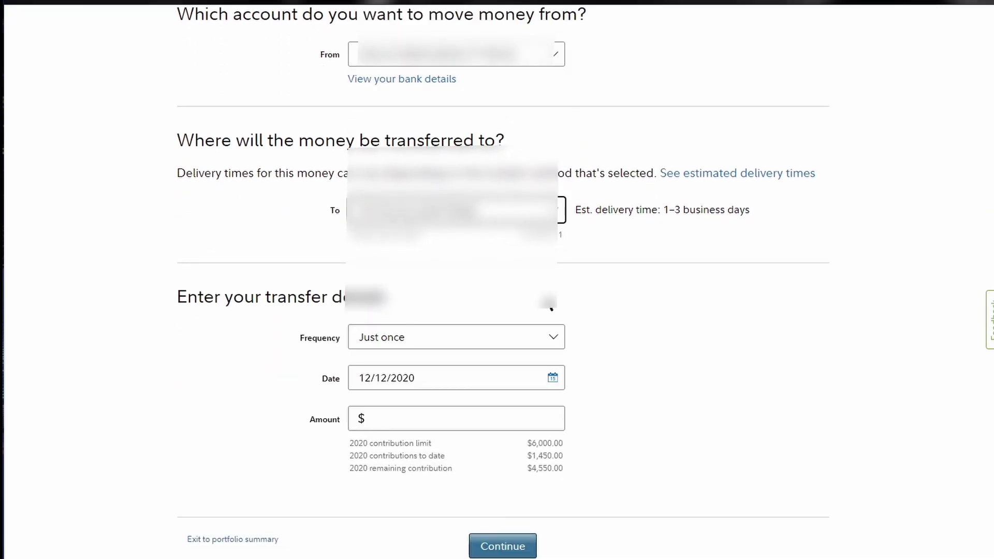
click(498, 344)
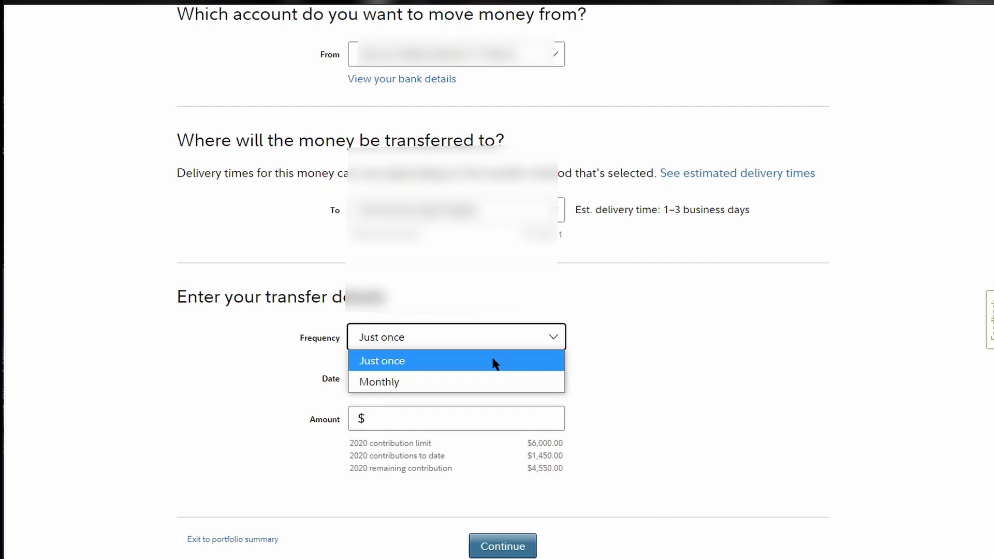
click(477, 384)
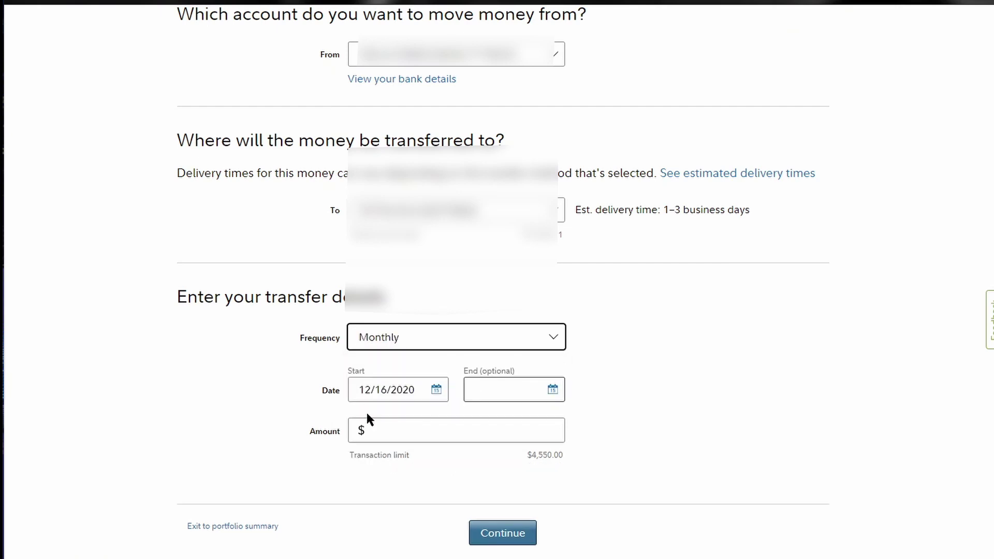
click(436, 395)
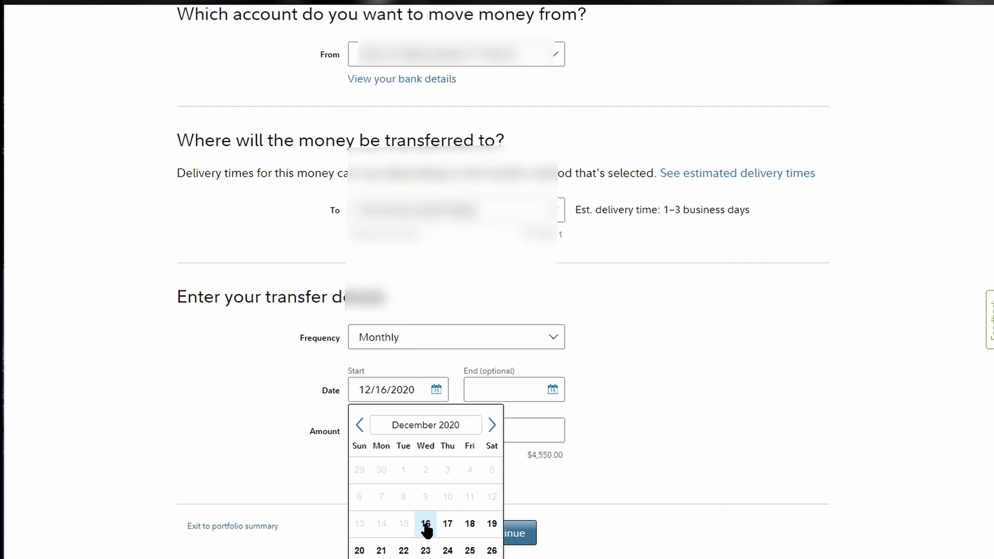
click(556, 430)
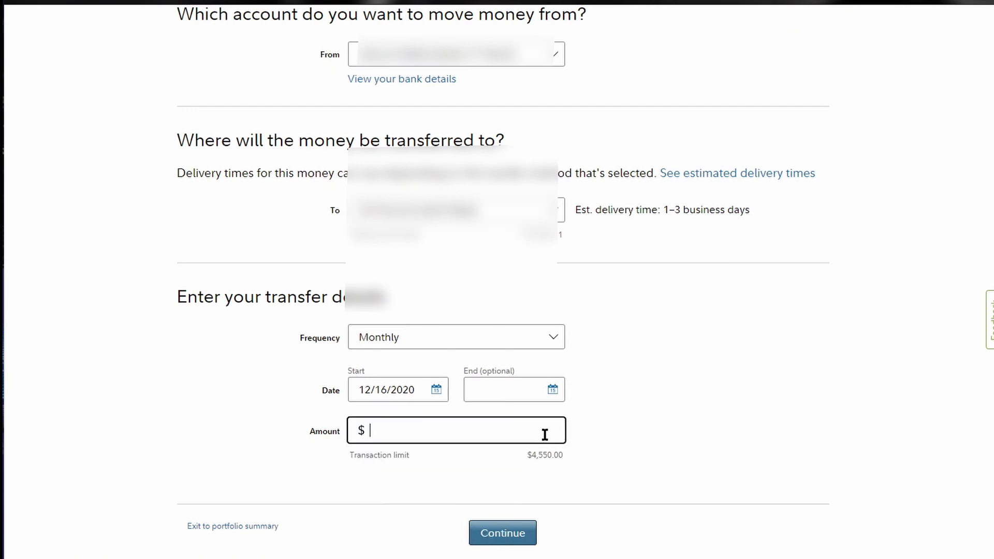
text(10)
Continue to the transfer review and submit the scheduled transfer.
click(502, 541)
scroll(533, 462, down, 2)
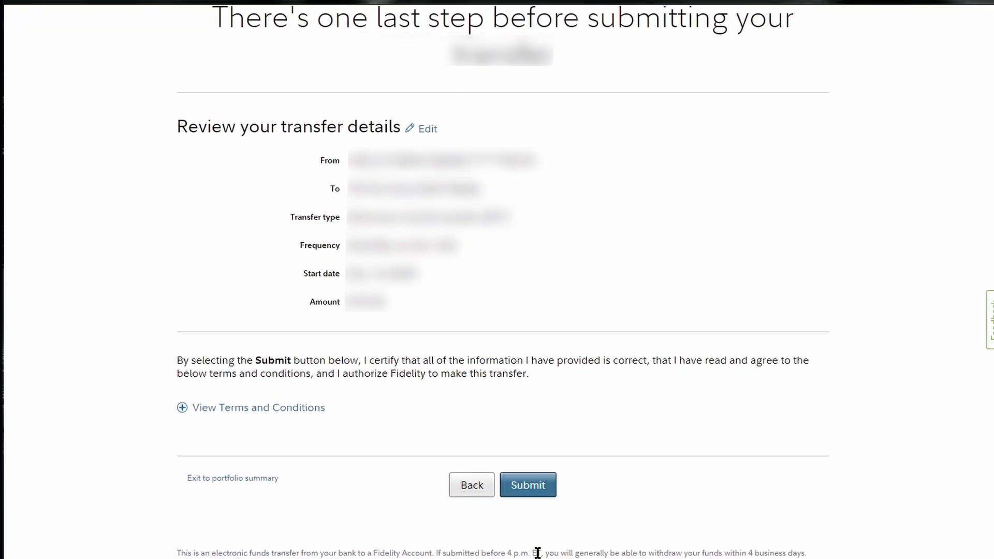
click(549, 496)
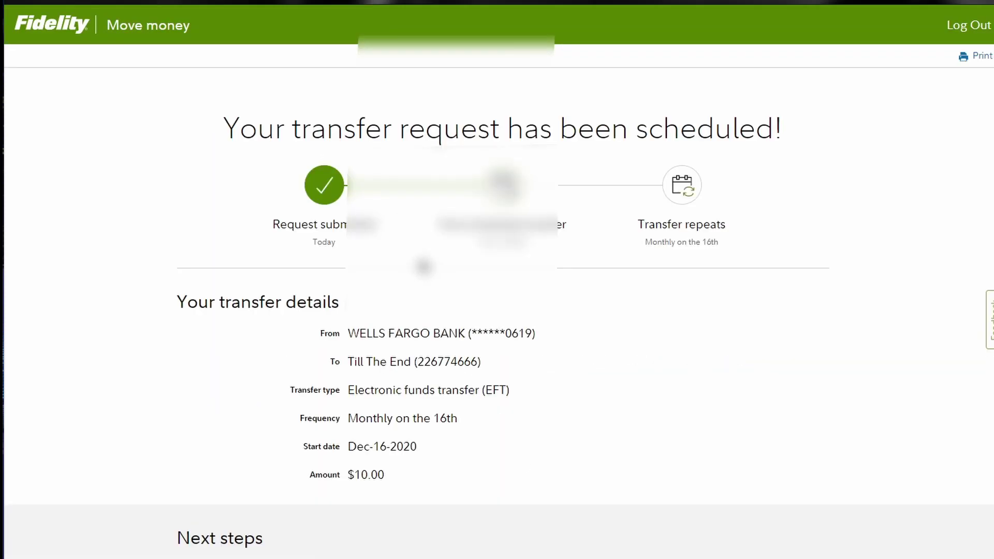
Exit to the portfolio summary and open Automatic Transfers and Investments from the account features to check the Wells Fargo transfer into the core position.
scroll(443, 326, down, 3)
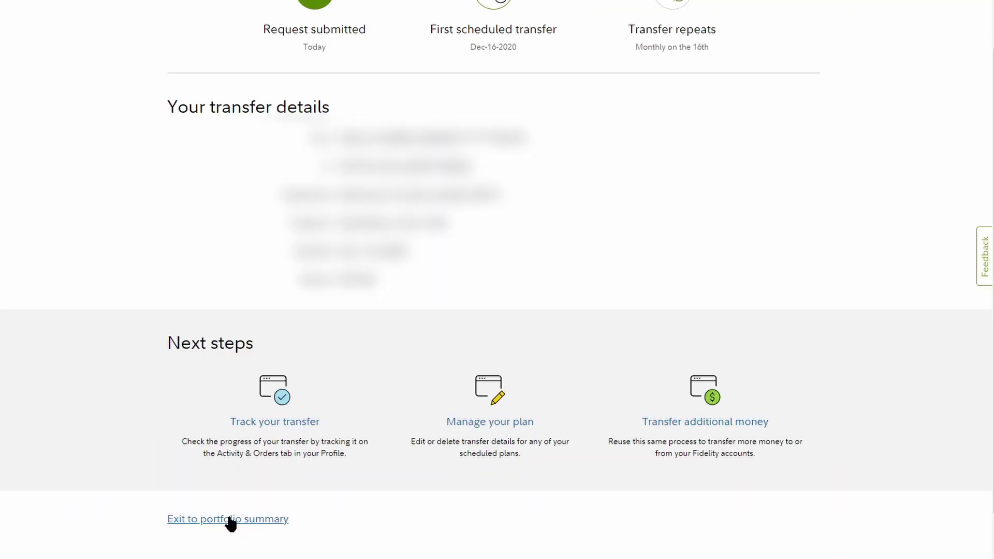
click(230, 520)
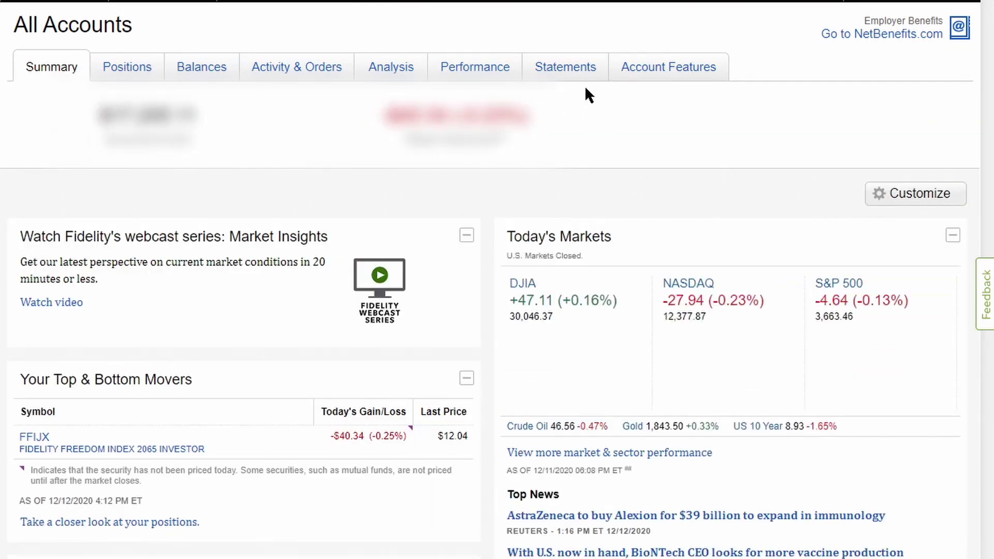
click(647, 72)
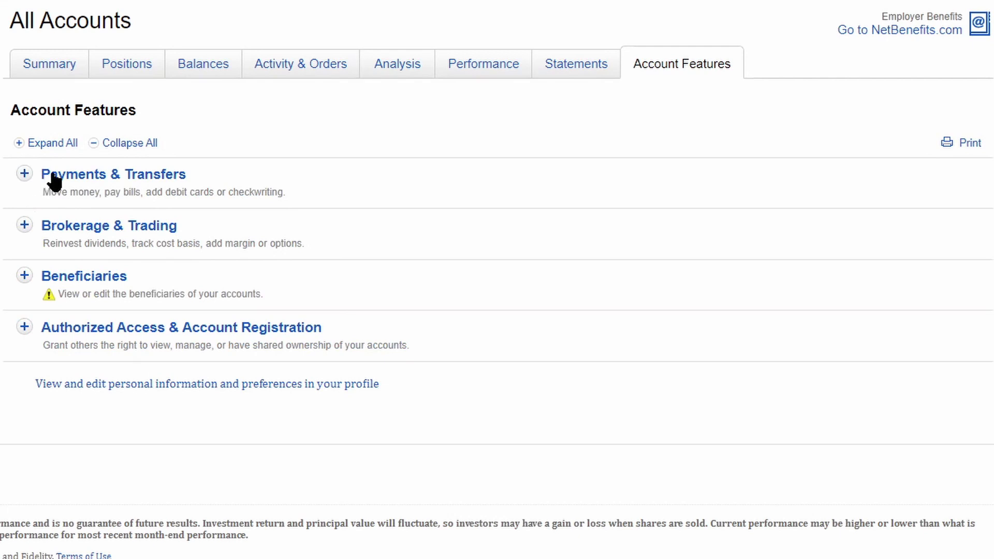
click(56, 181)
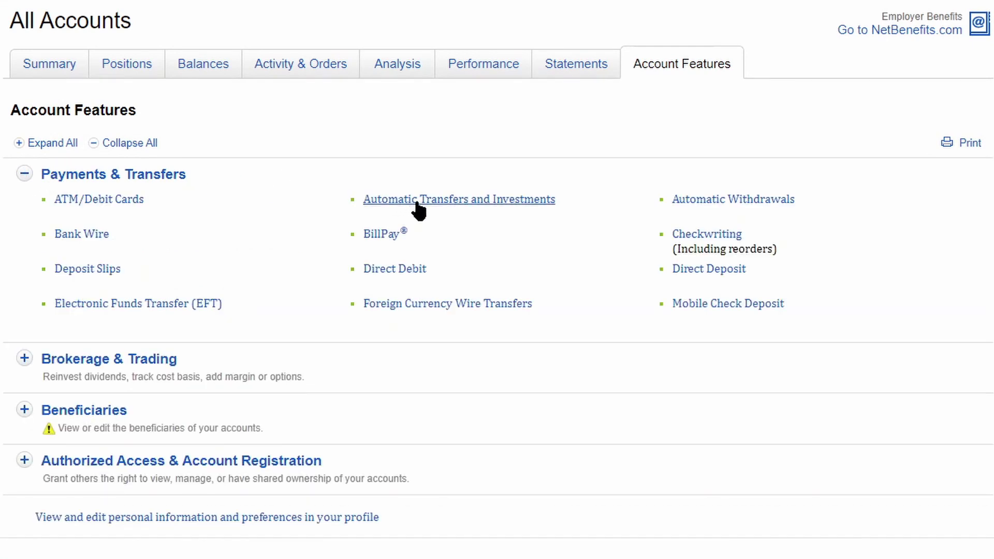
click(417, 199)
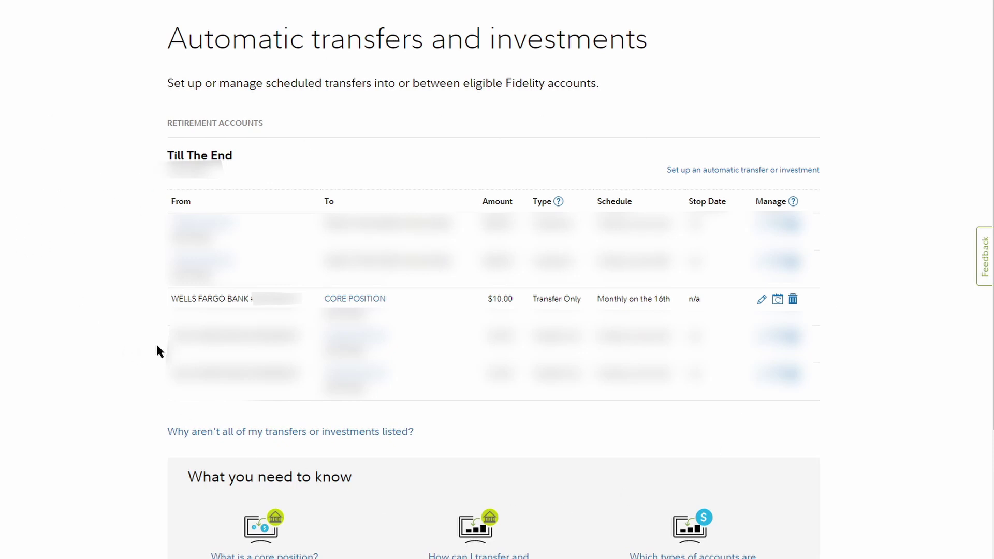
drag(171, 299, 404, 300)
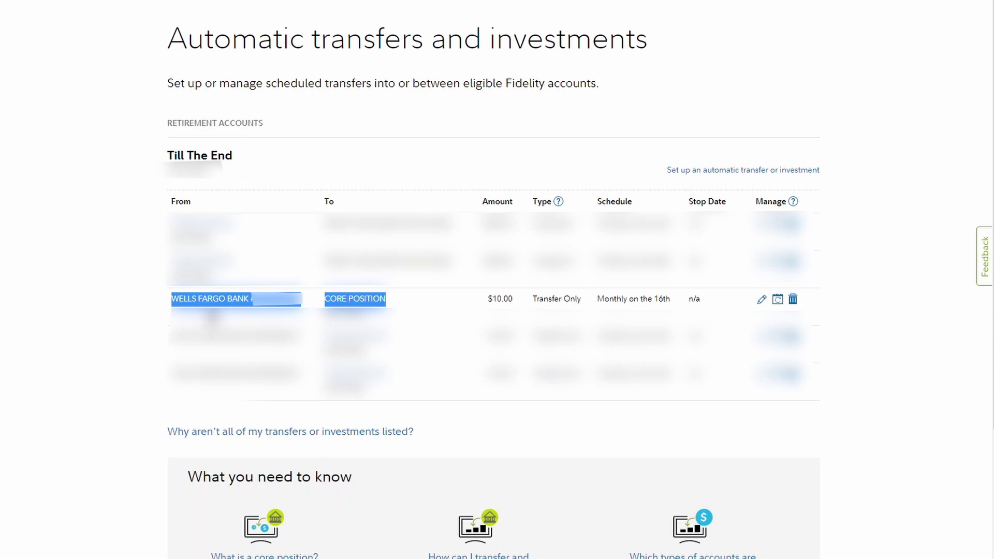
click(202, 316)
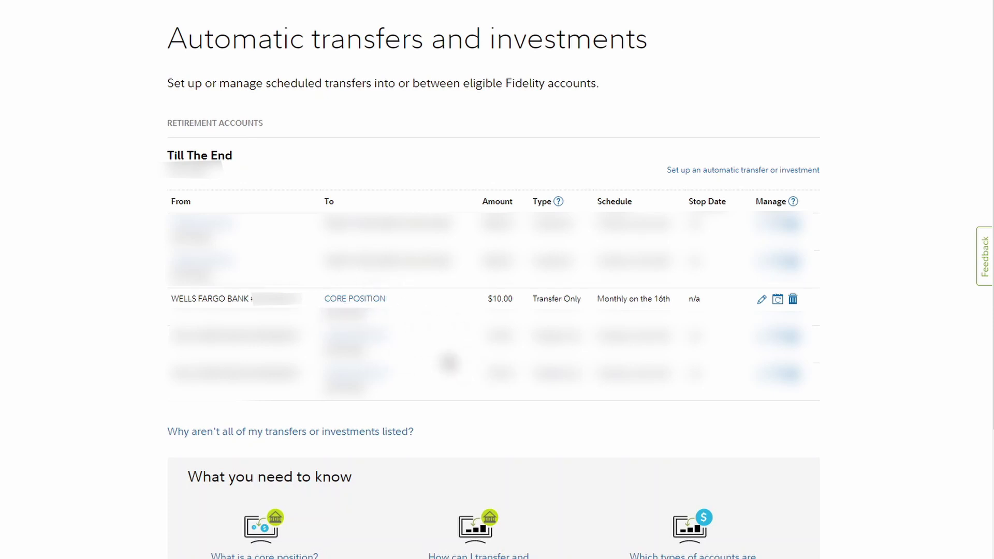
Start setting up an automatic investment of funds from the core position and look through the mutual funds available for it.
click(715, 174)
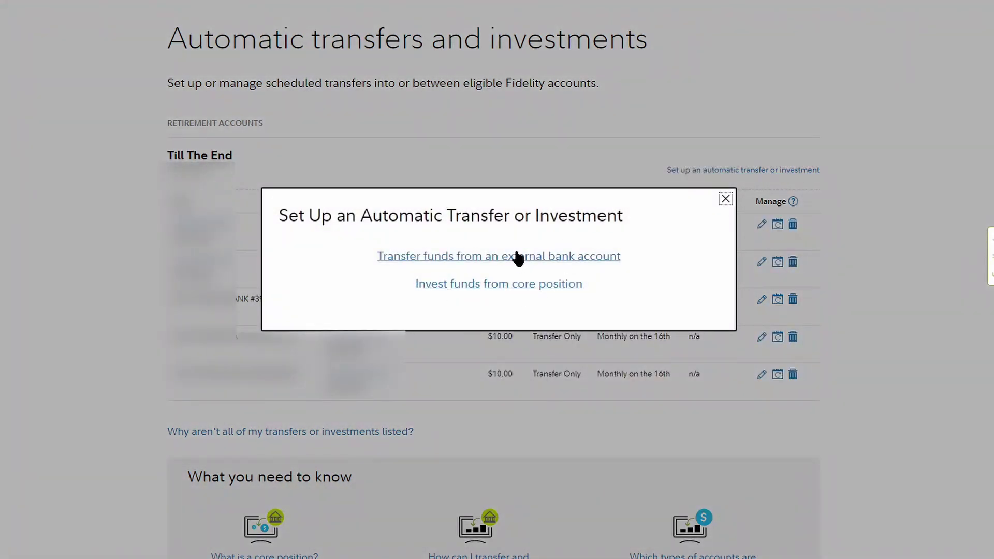
click(523, 286)
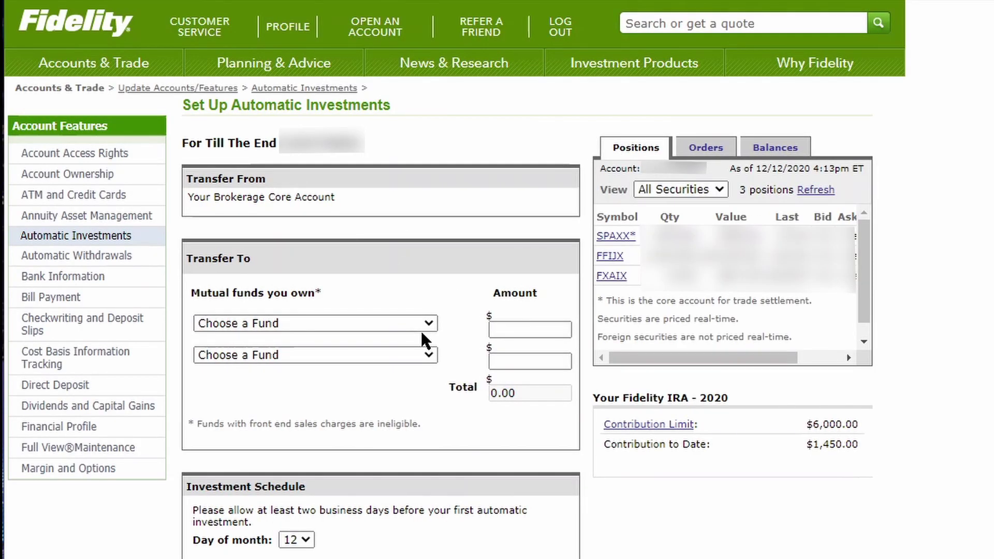
click(421, 323)
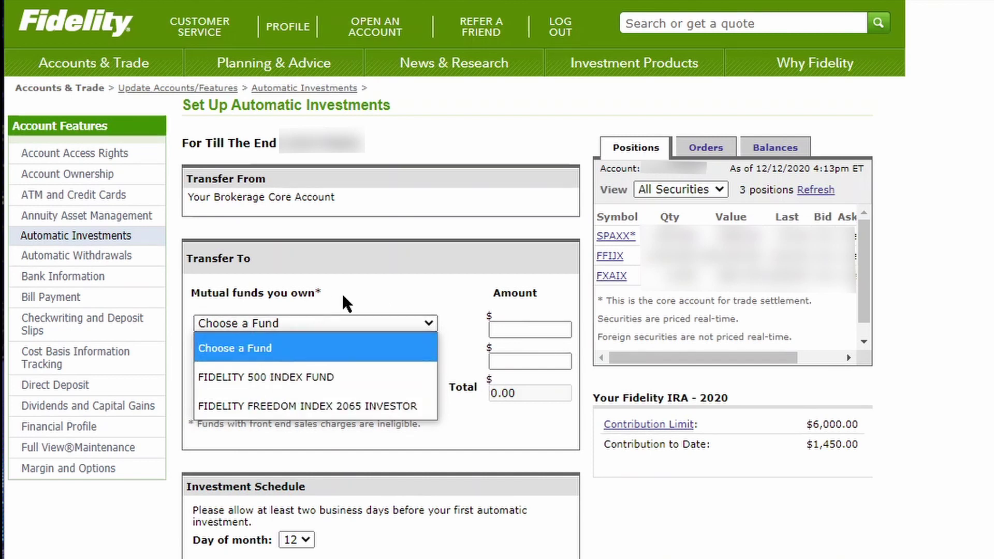
click(402, 285)
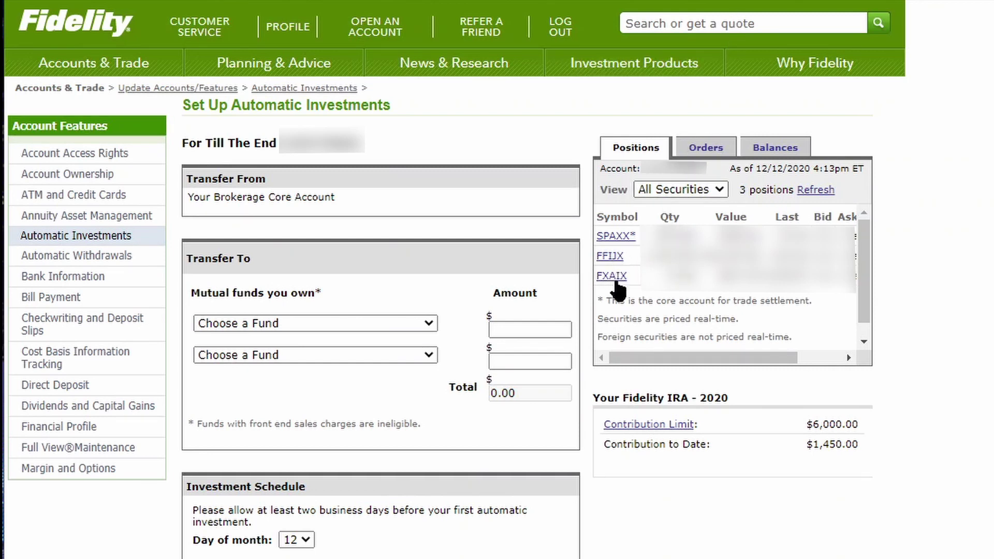
Look up the ticker fxaix on the site and open the Fidelity 500 Index Fund research page.
click(719, 20)
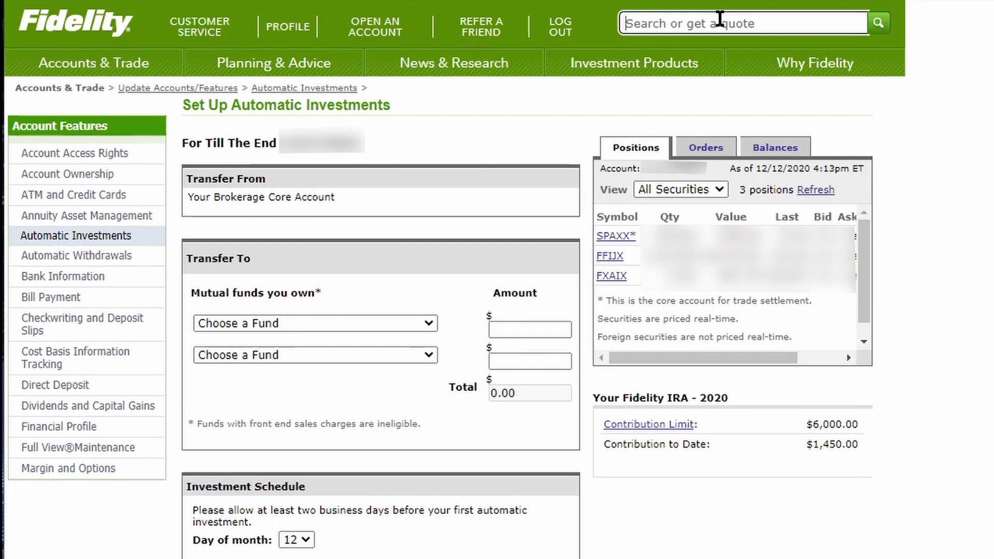
text(fxaix)
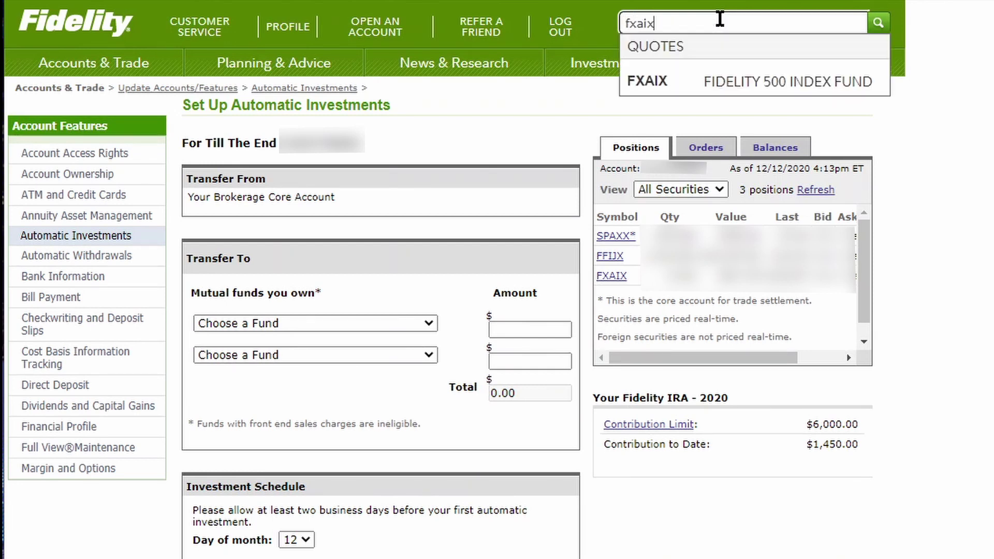
click(795, 83)
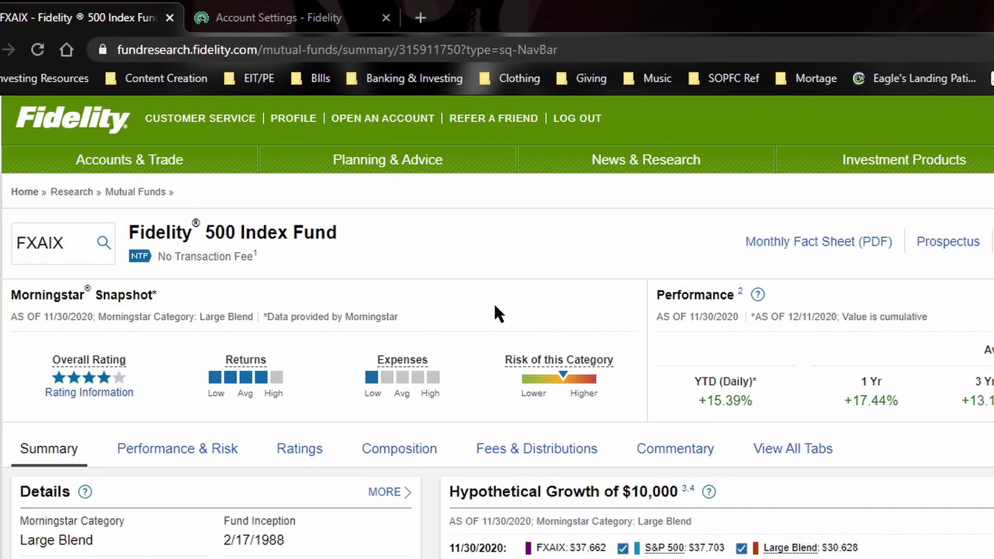
Search Google in a new browser tab for "fidelity s&P 500 index fund".
click(420, 18)
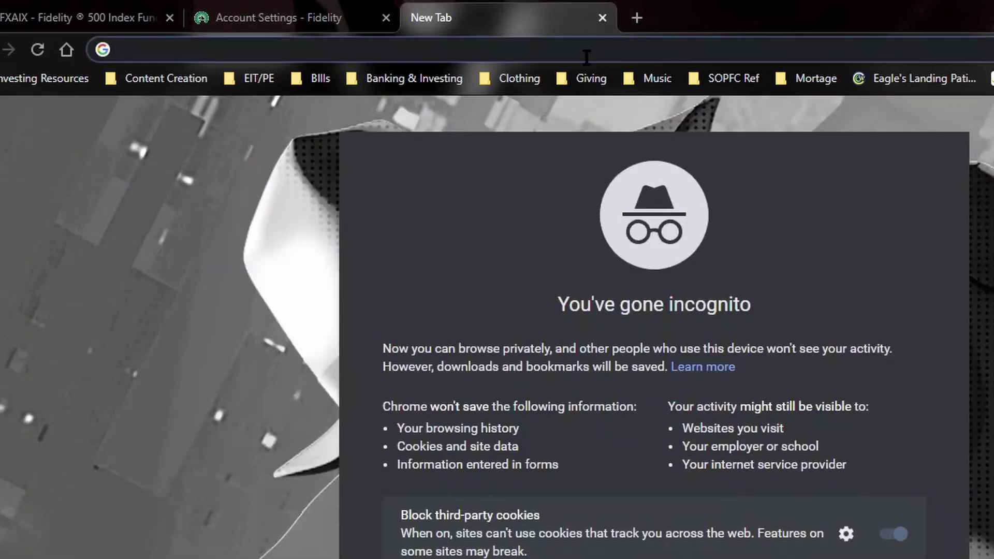
text(fidelity s)
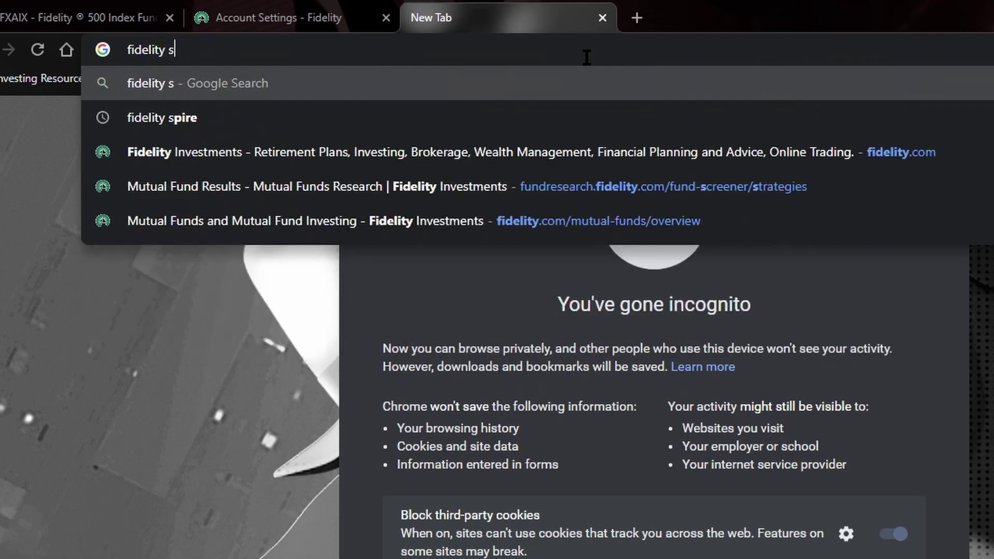
text(&P )
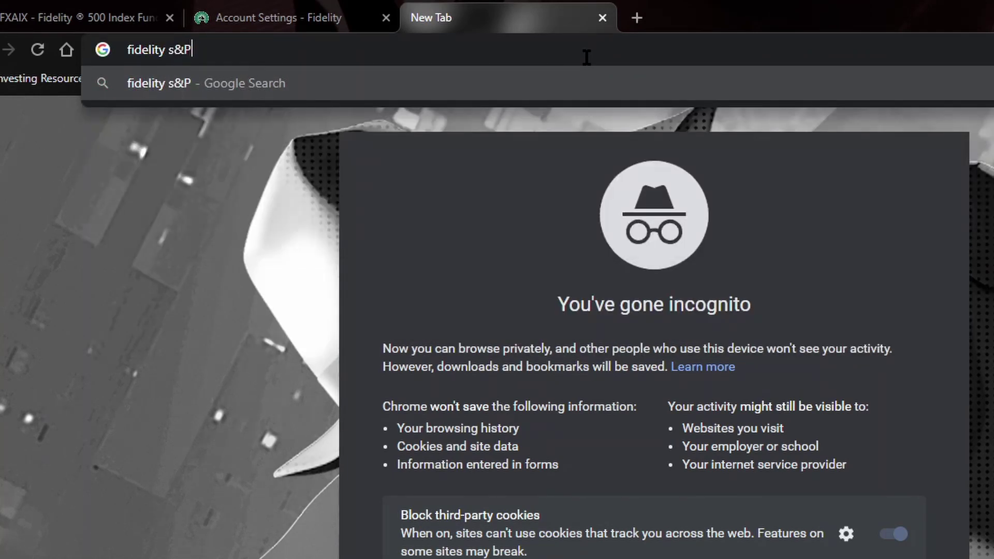
text(500 uindec)
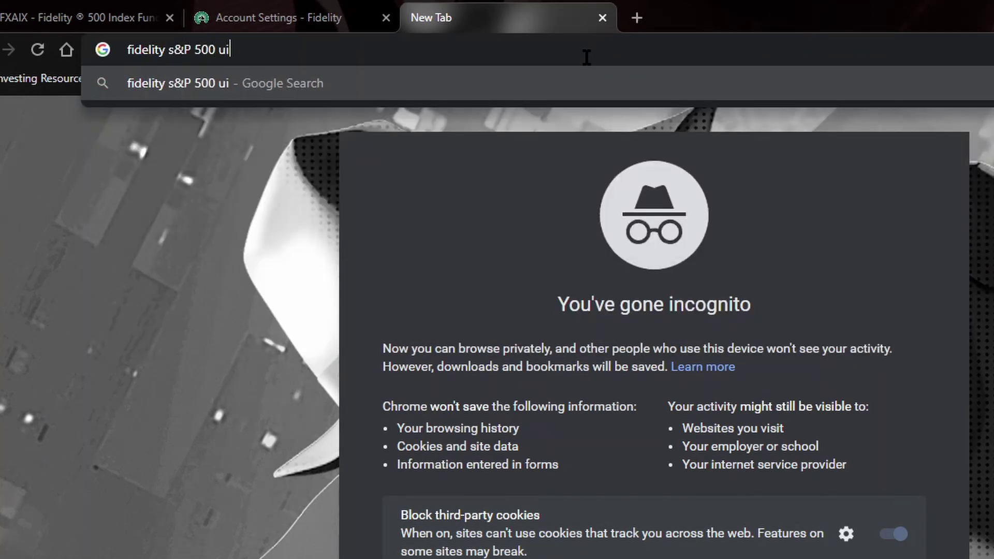
key(BackSpace)
key(BackSpace)
key(BackSpace)
key(BackSpace)
key(BackSpace)
key(BackSpace)
key(BackSpace)
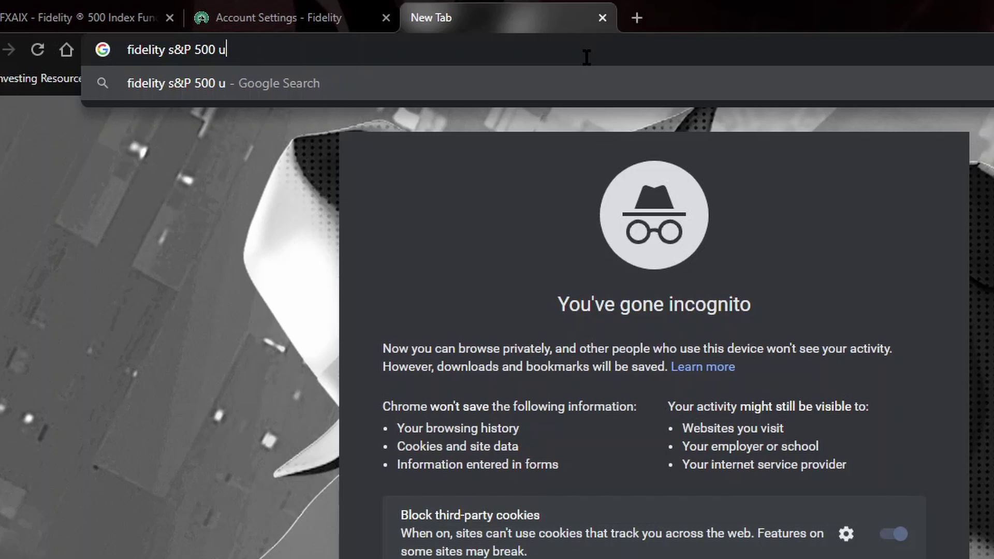
text(ndex fund)
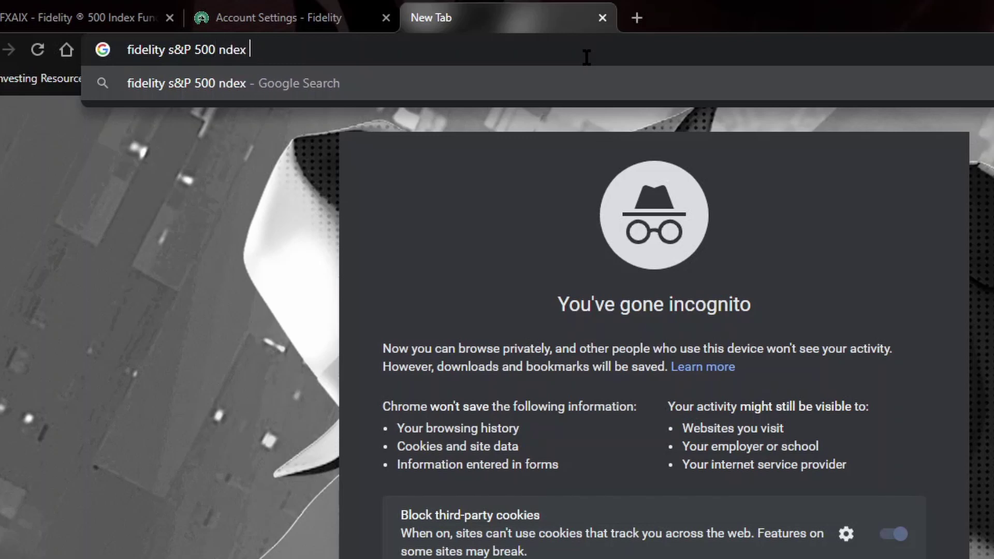
key(Return)
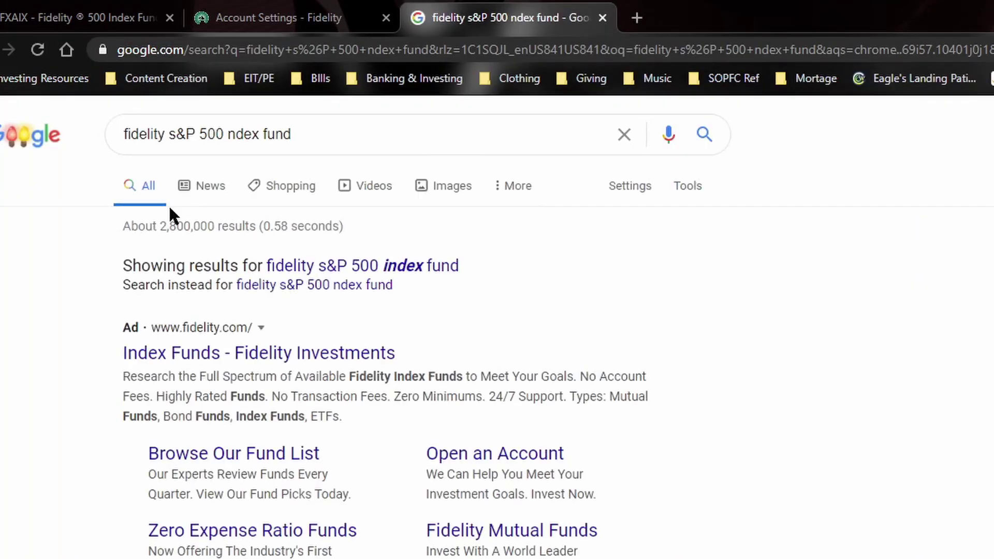
click(392, 266)
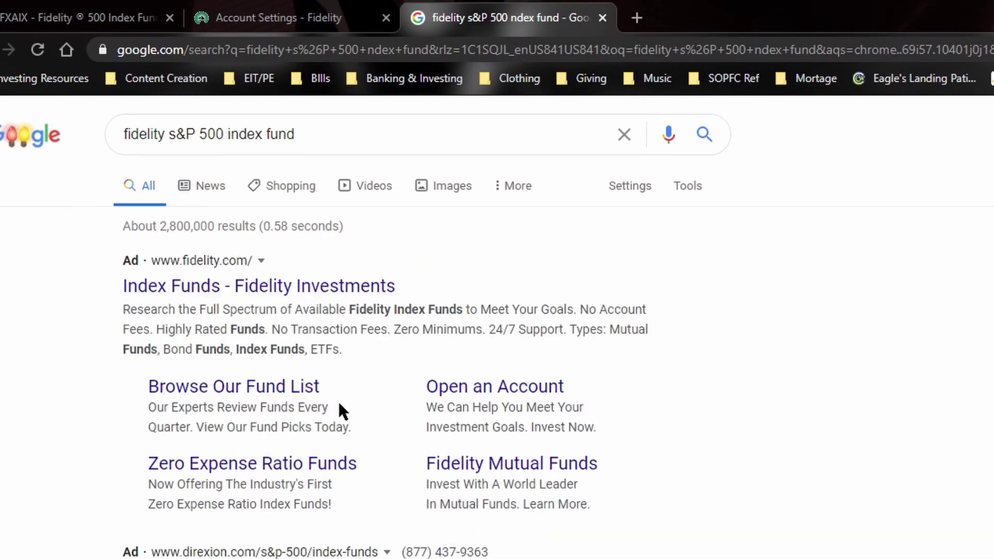
Look over the Google results for the index fund and return to the FXAIX research page to review its summary.
scroll(341, 406, down, 2)
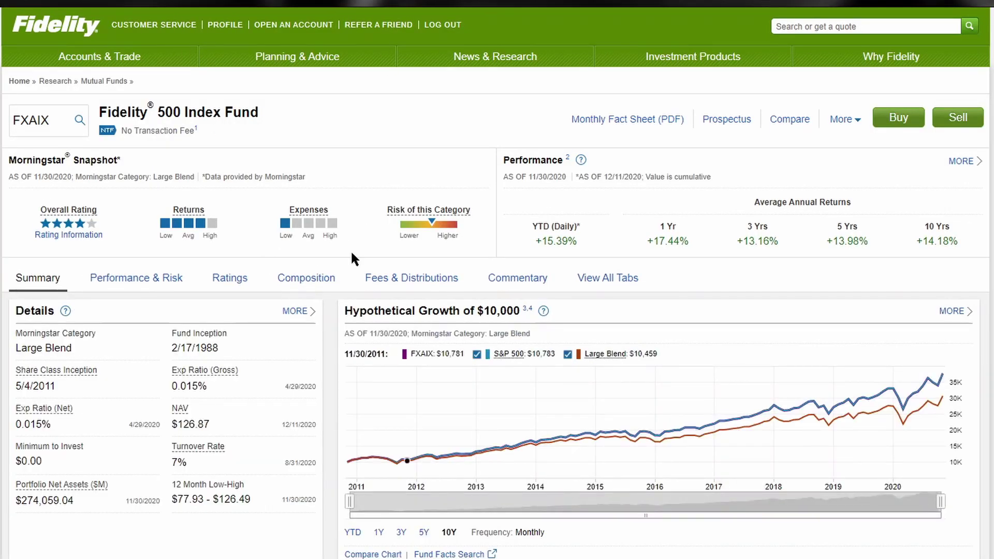
scroll(215, 399, down, 1)
scroll(173, 295, up, 1)
click(50, 113)
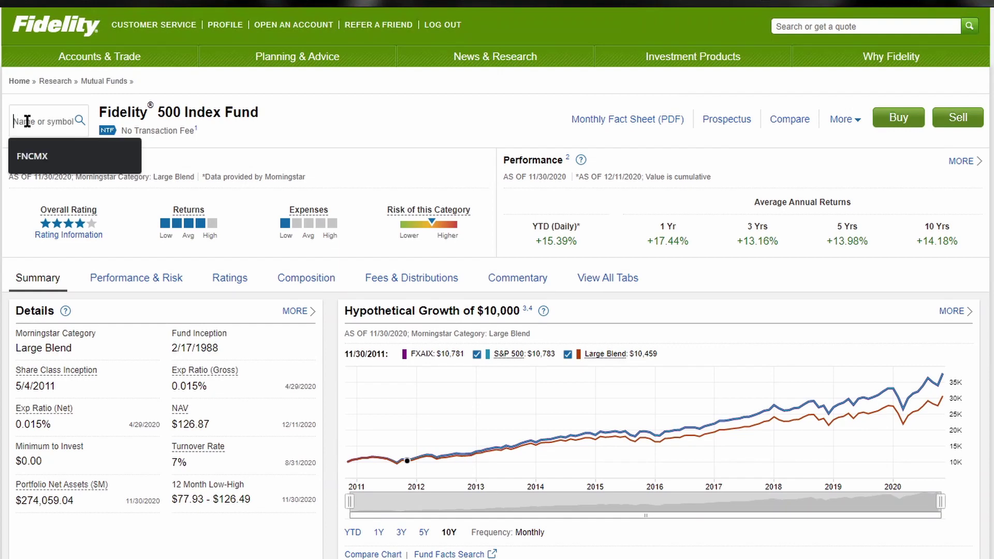
click(150, 130)
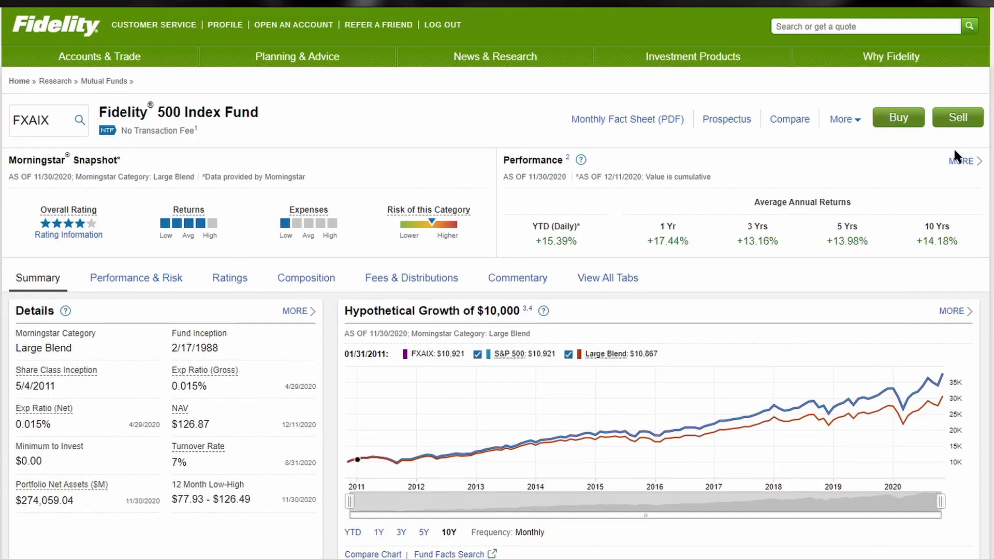
Buy $10.00 of FXAIX in the offered account, previewing the mutual fund order and placing it.
click(912, 118)
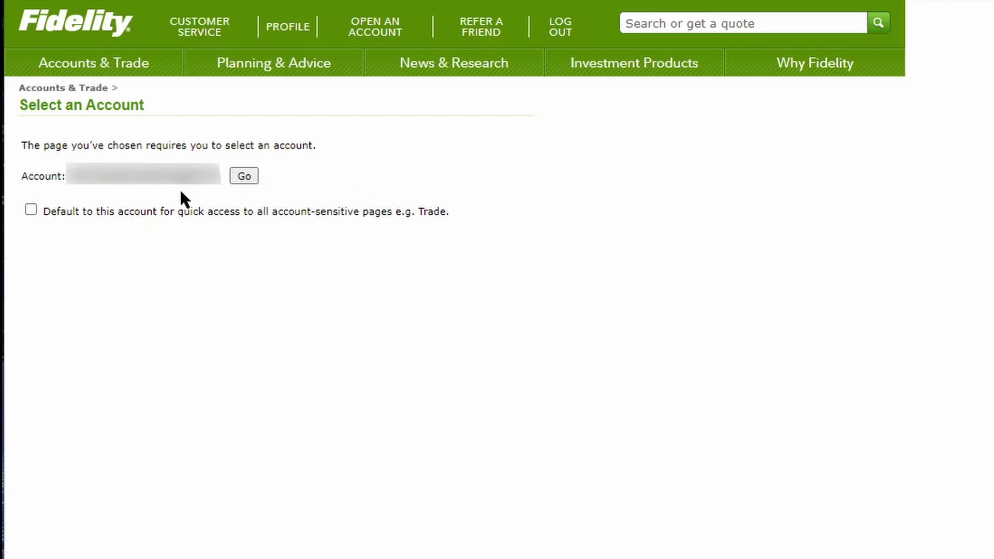
click(251, 175)
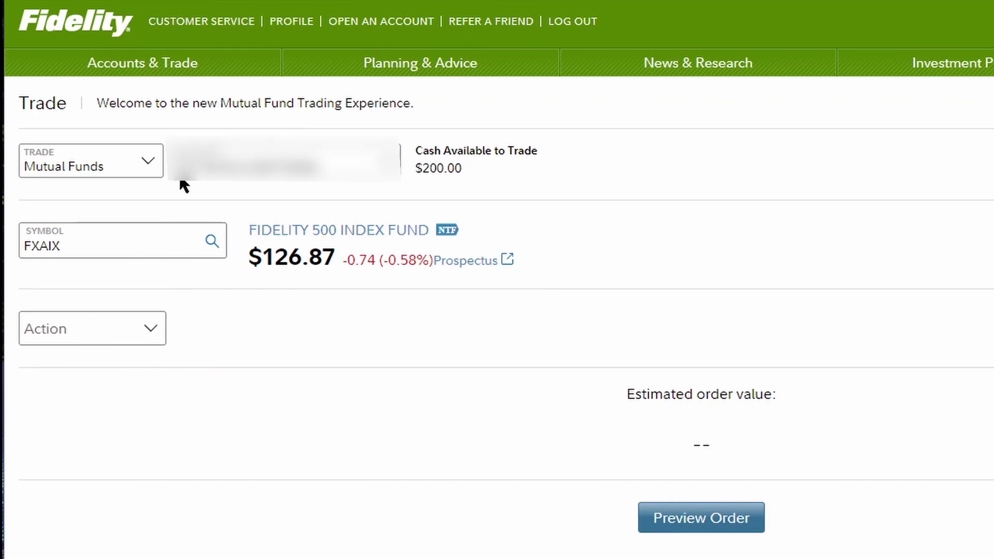
click(64, 332)
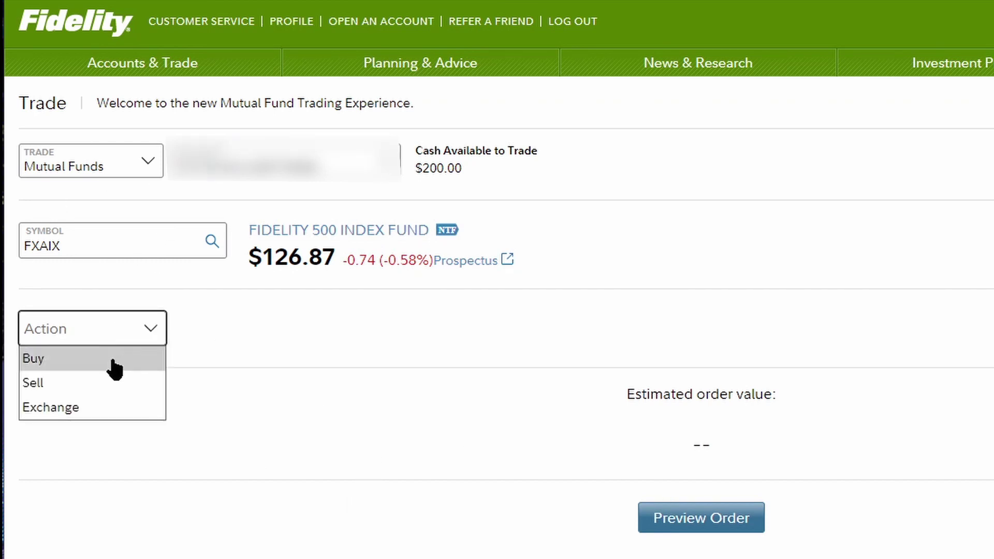
click(110, 357)
click(259, 332)
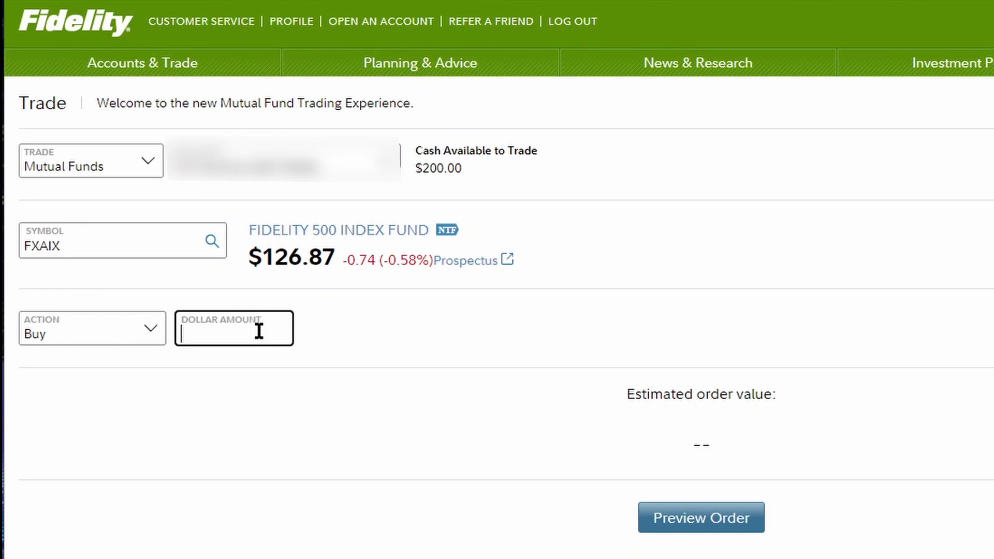
text(10)
click(356, 335)
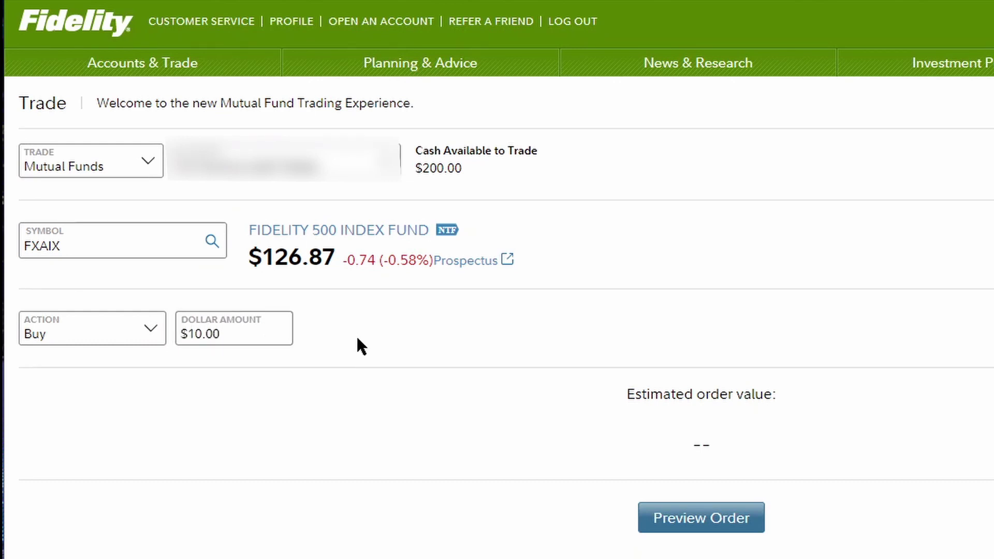
click(705, 517)
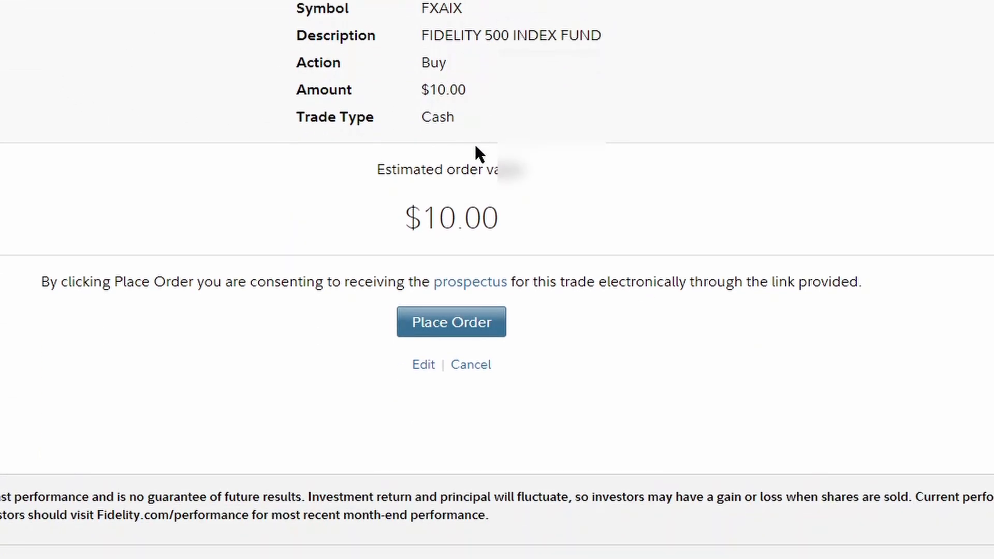
click(470, 332)
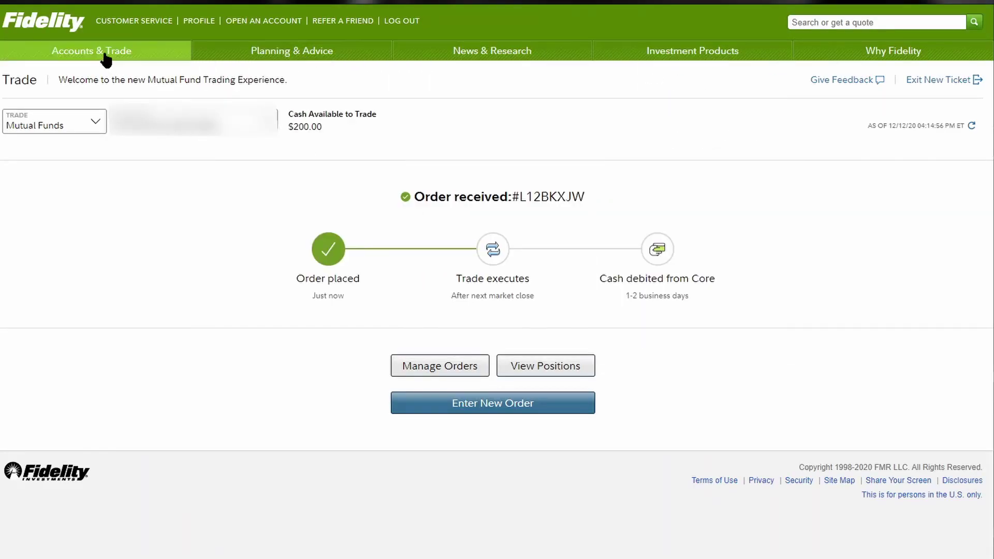
Open Automatic Transfers and Investments from the account features and start a new automatic investment of funds from the core position.
mouse_move(106, 60)
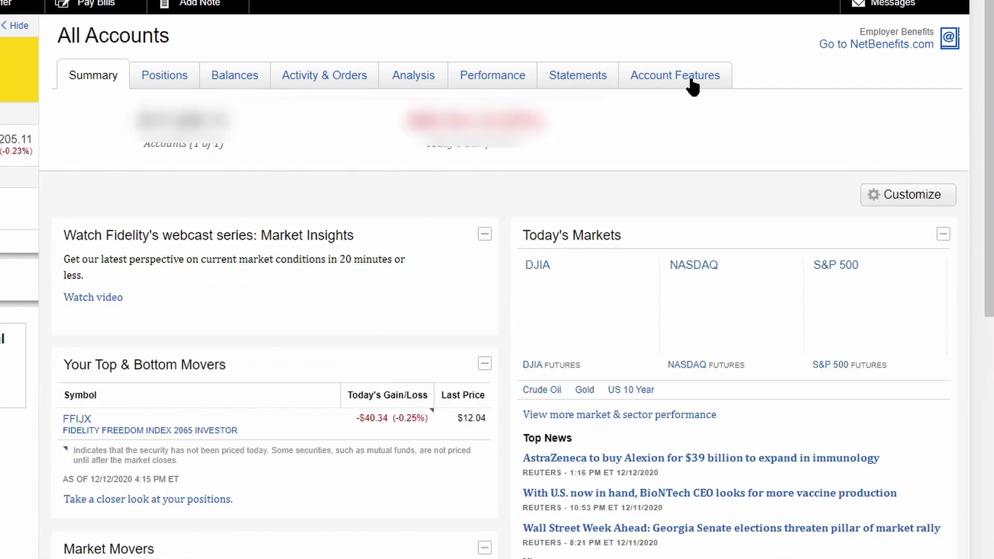
click(690, 79)
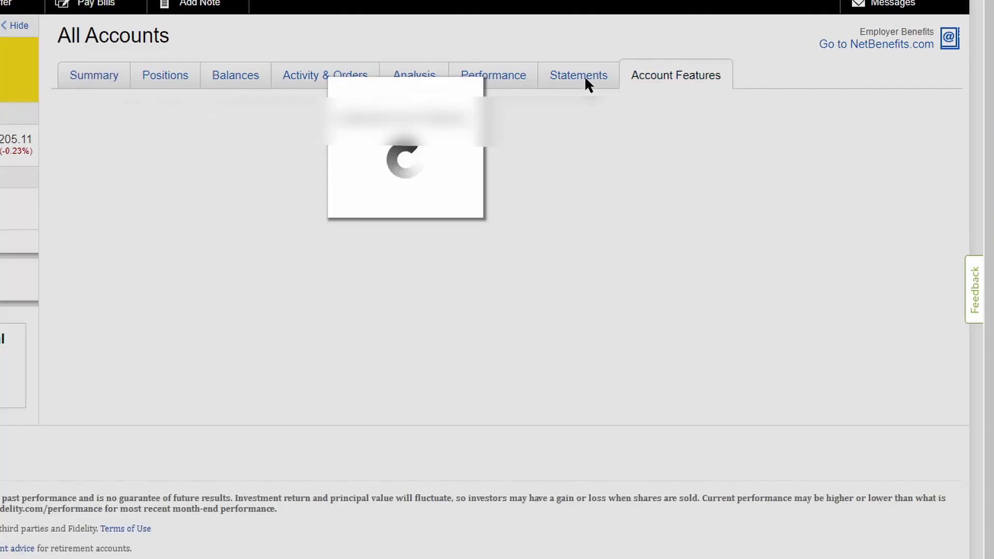
click(102, 179)
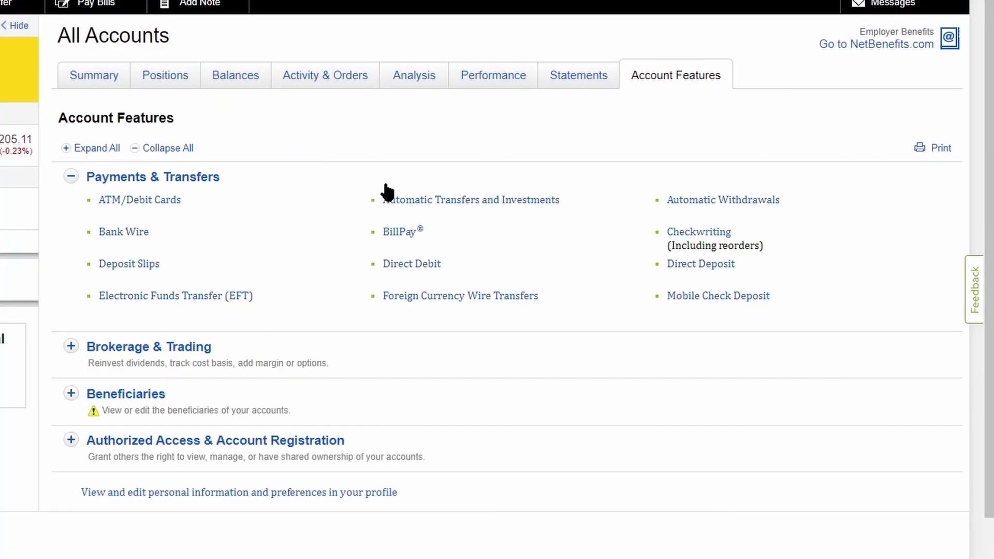
click(426, 203)
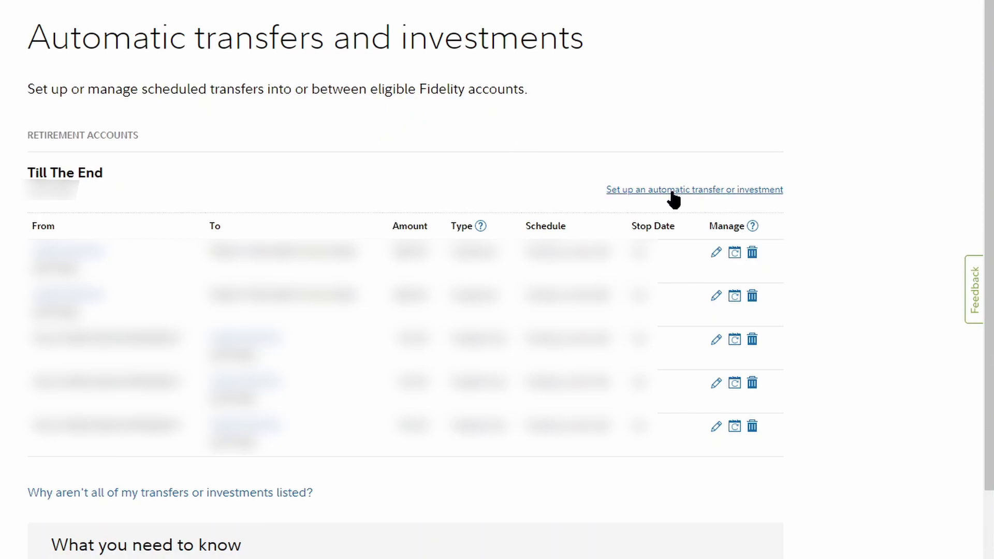
click(729, 191)
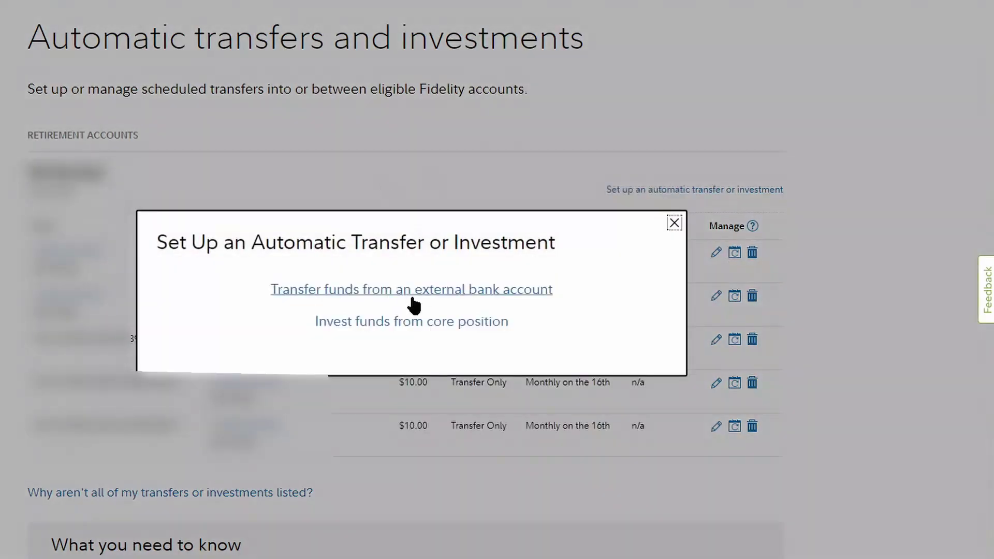
click(422, 331)
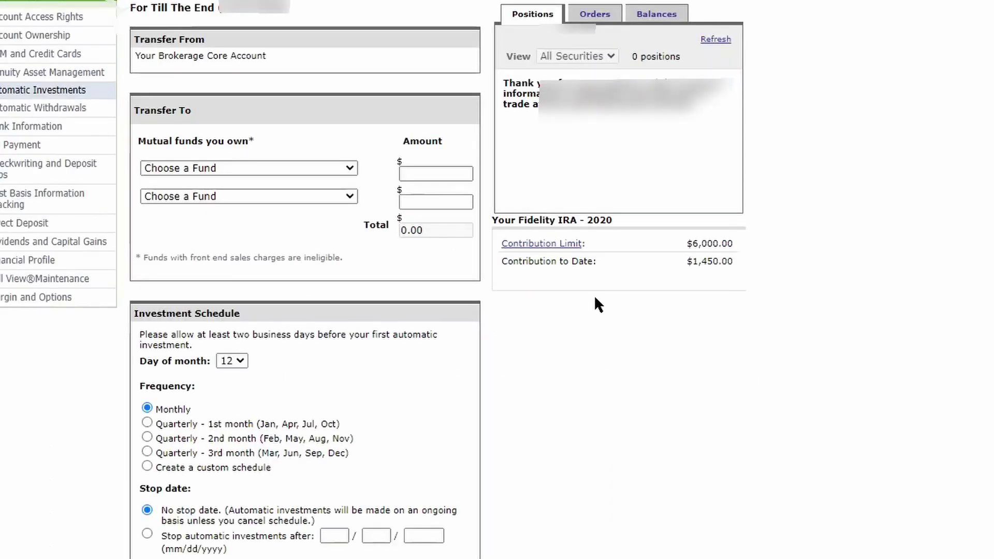
Choose FIDELITY 500 INDEX FUND as the first mutual fund to receive the automatic investment.
click(283, 170)
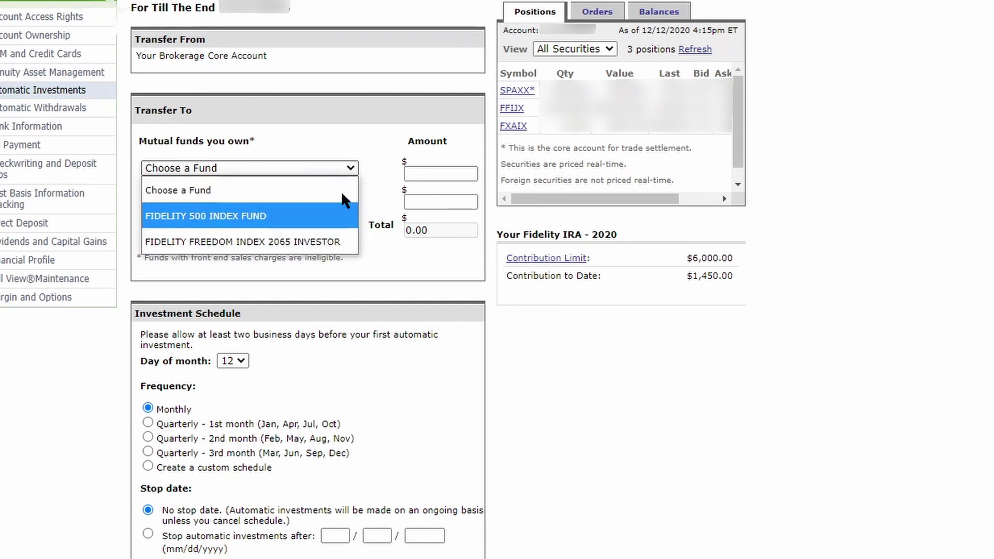
click(263, 216)
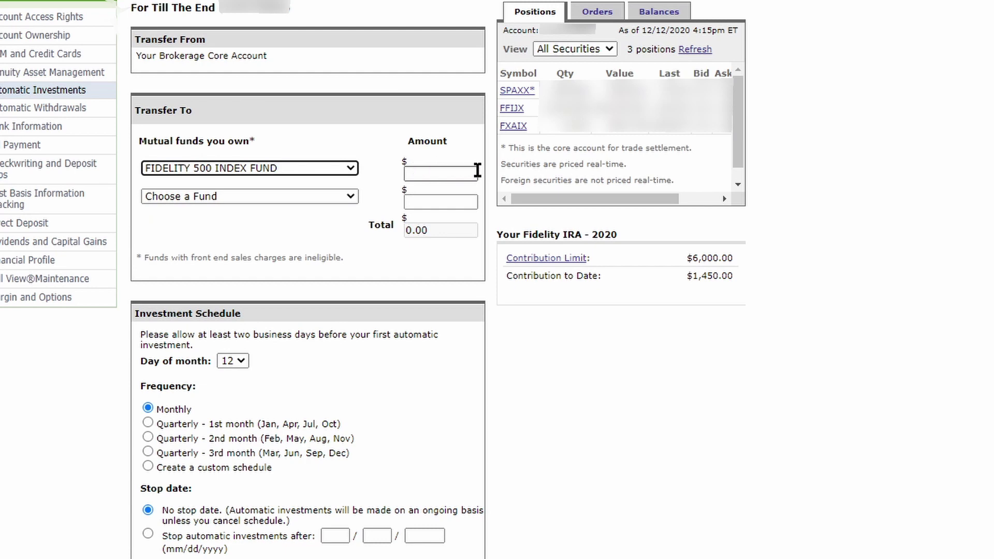
click(465, 173)
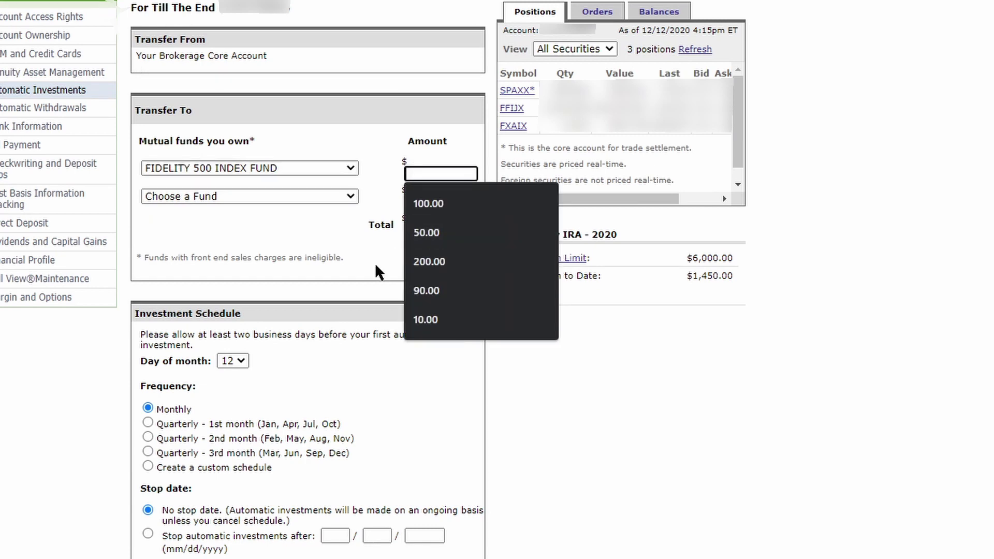
Set the investment schedule's day of month to 19, keeping the monthly frequency and no stop date.
scroll(396, 238, down, 3)
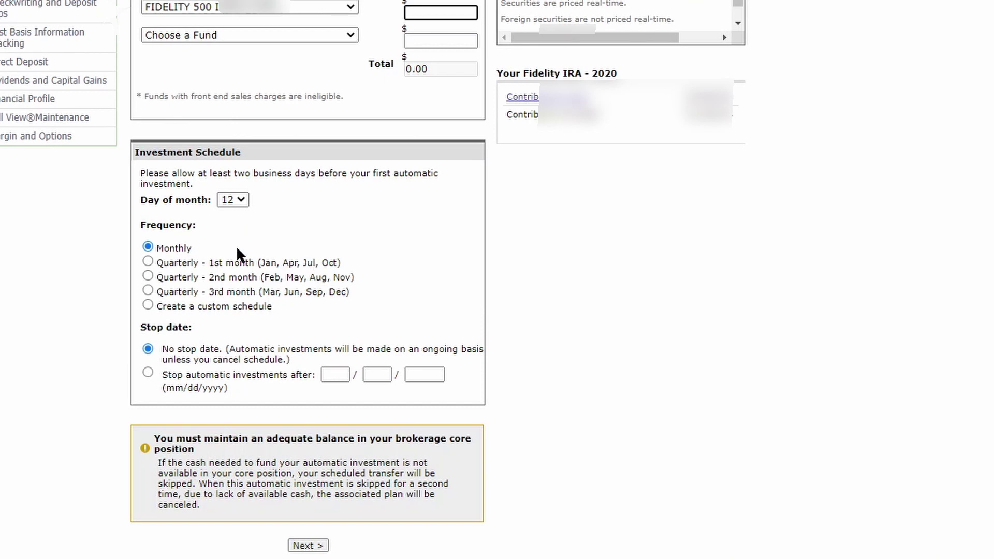
click(237, 198)
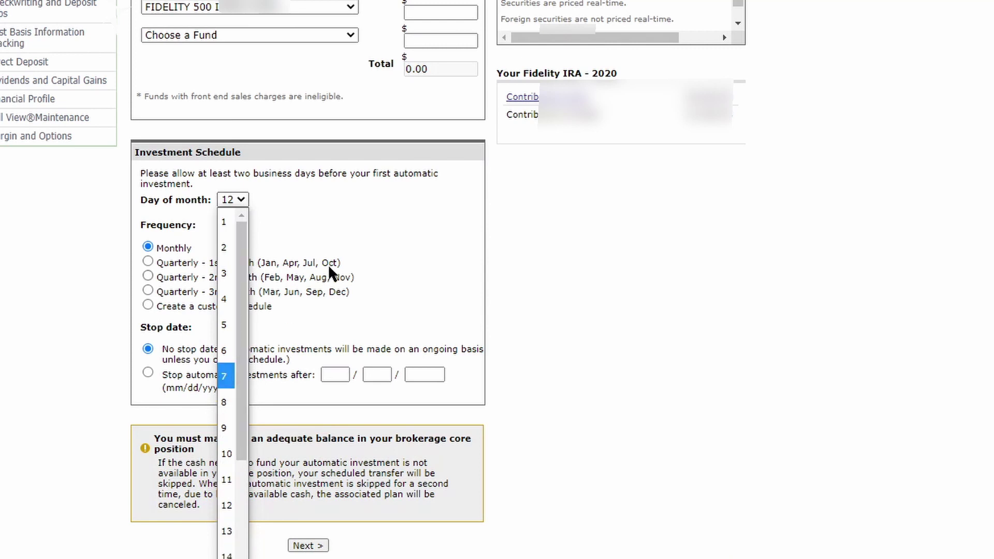
click(347, 252)
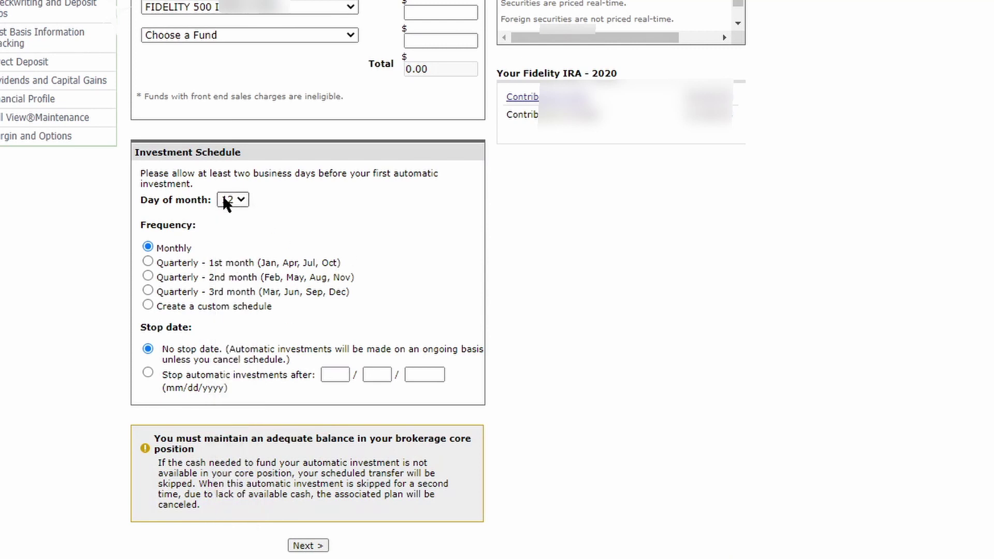
click(242, 200)
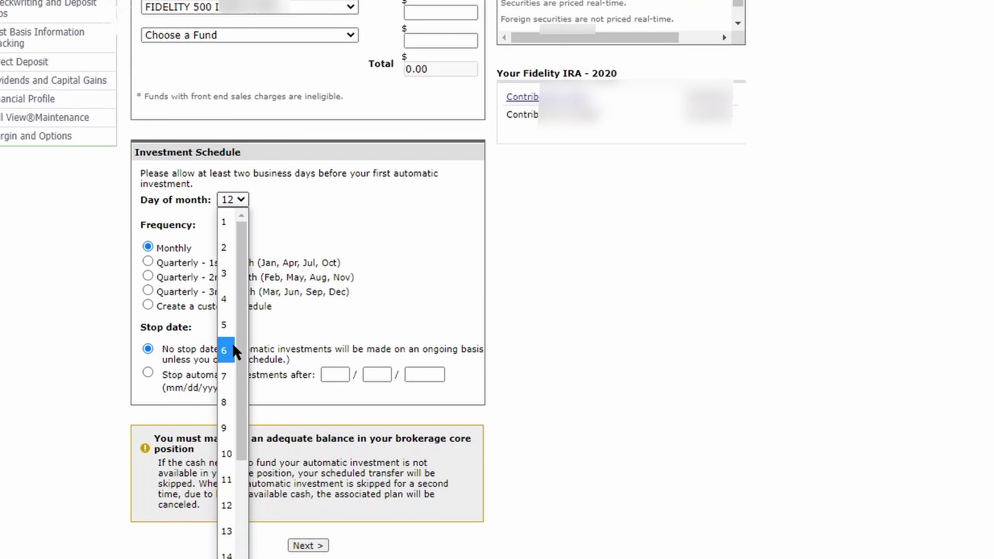
click(282, 208)
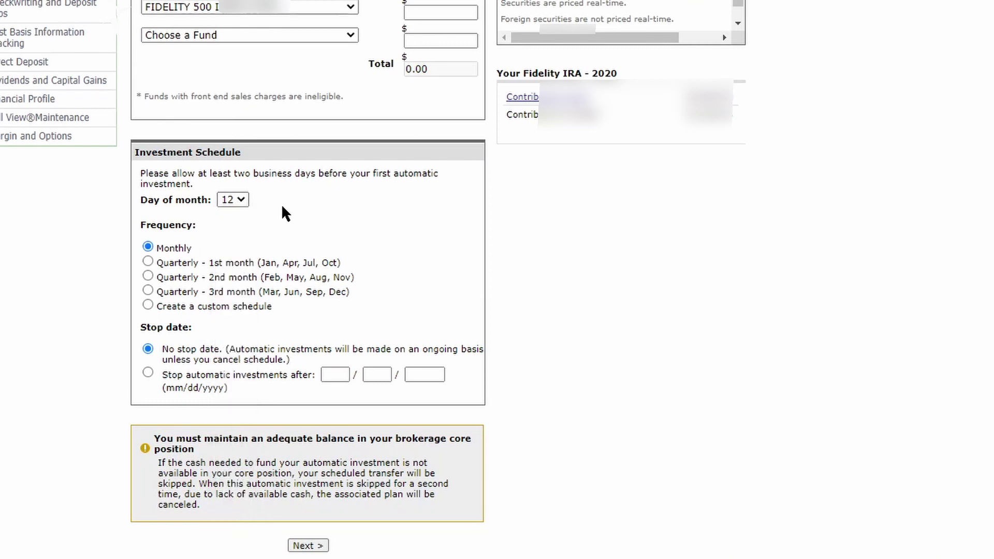
click(234, 202)
scroll(230, 546, down, 5)
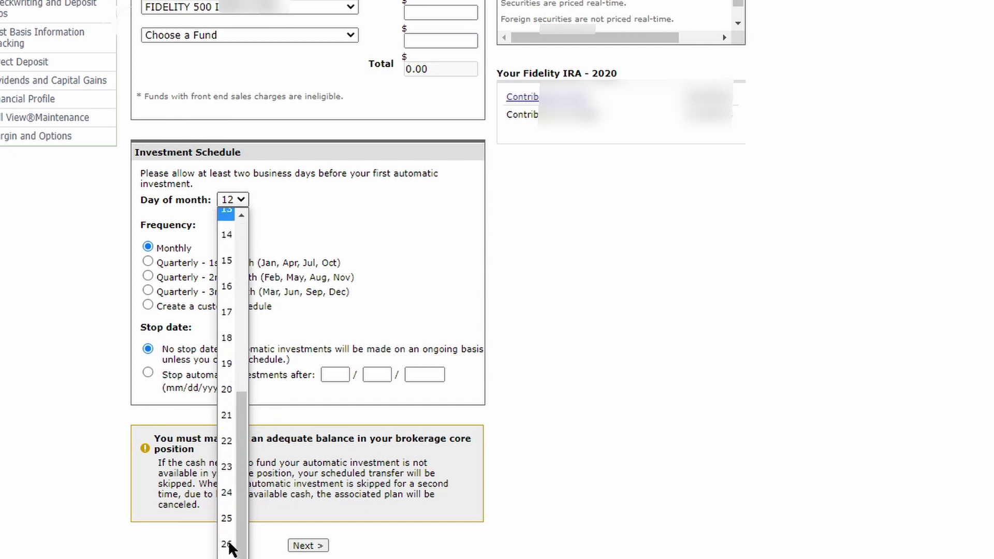
click(224, 364)
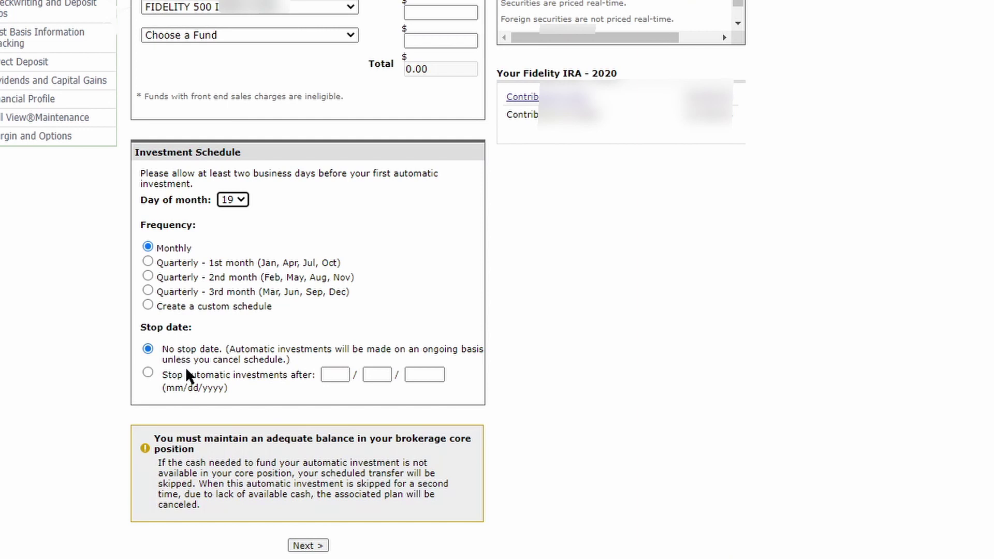
scroll(307, 473, down, 1)
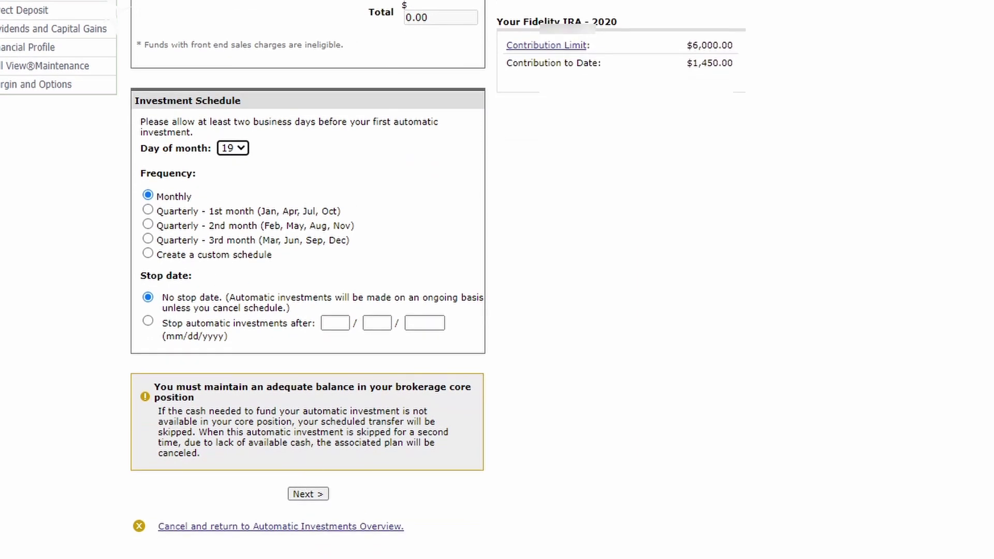
Set the Fidelity 500 Index Fund amount to $10, submit the setup and accept the Automatic Investments Agreement.
click(440, 1)
text(10)
click(606, 254)
click(314, 494)
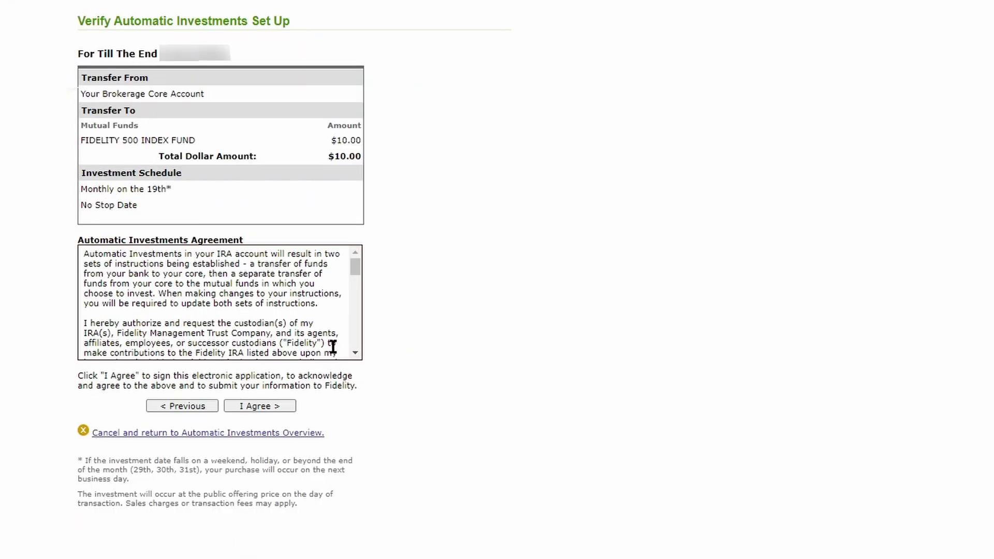
click(257, 405)
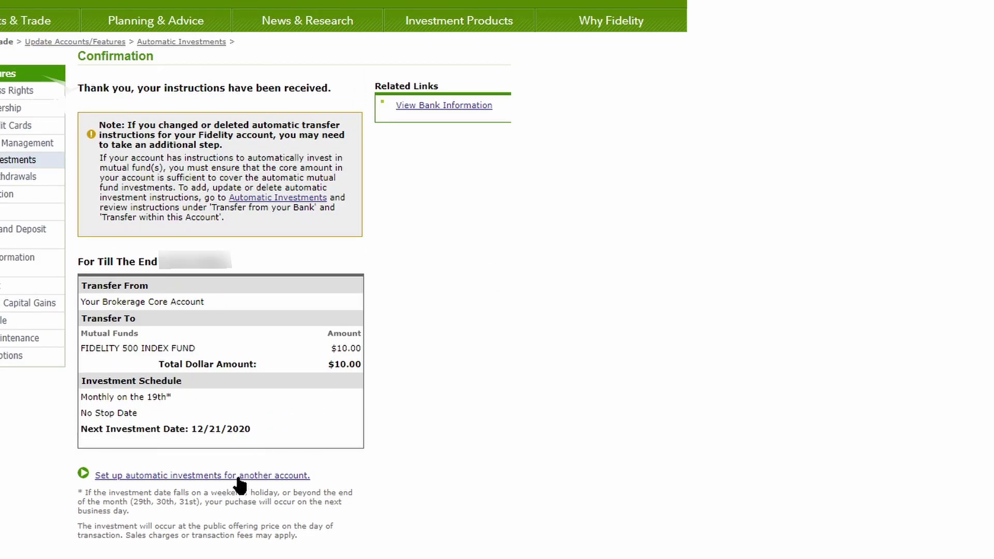
Return to the automatic transfers and investments overview and check the entry from the core position into FXAIX.
click(180, 43)
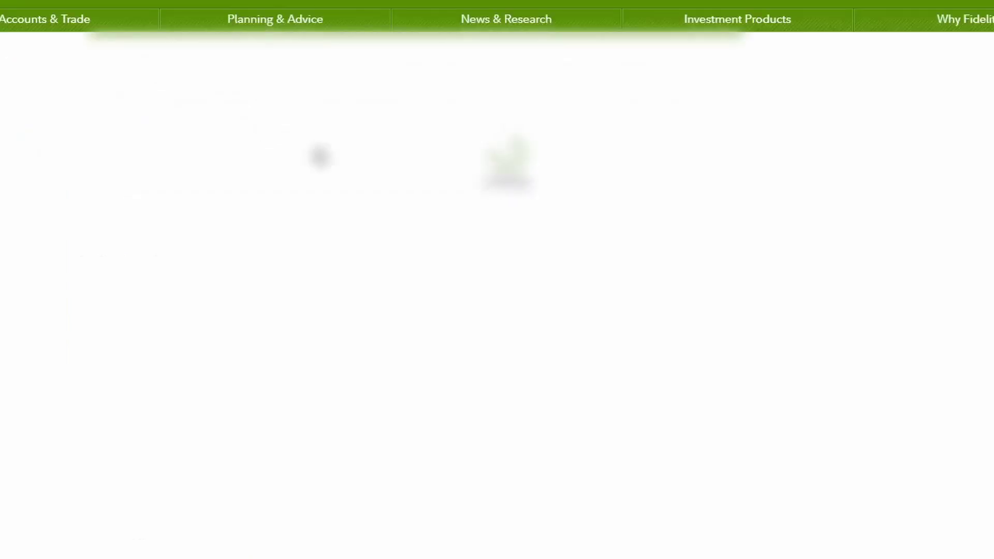
scroll(412, 399, down, 3)
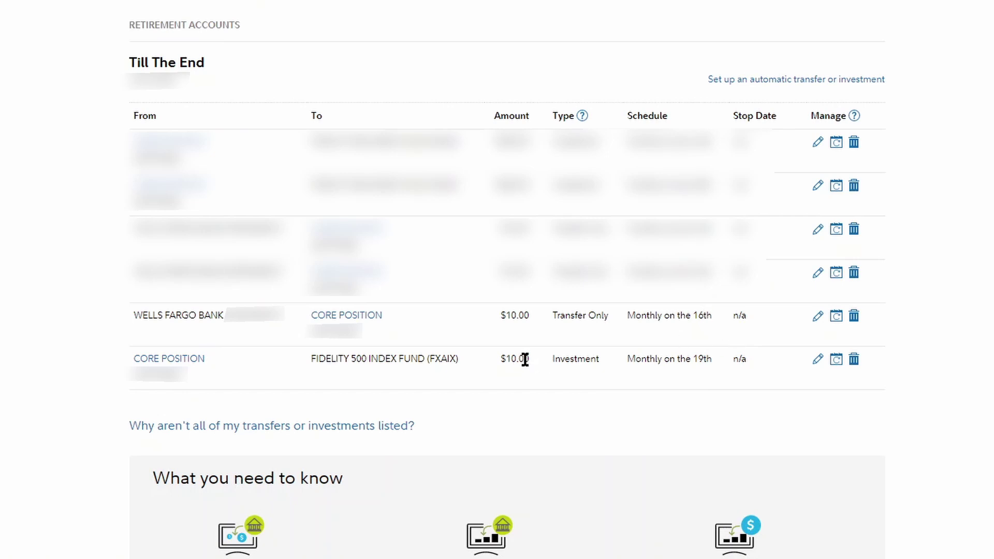
scroll(443, 207, up, 3)
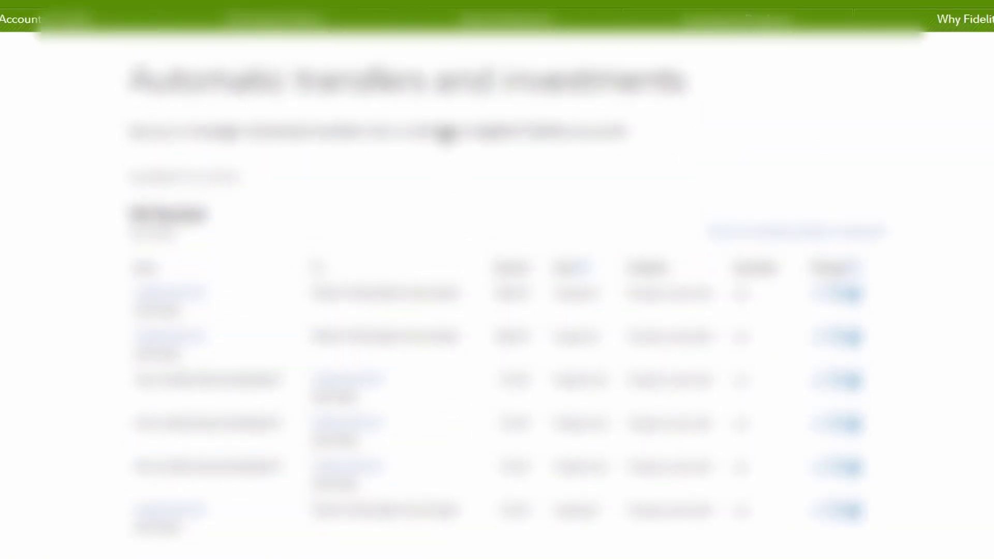
mouse_move(78, 25)
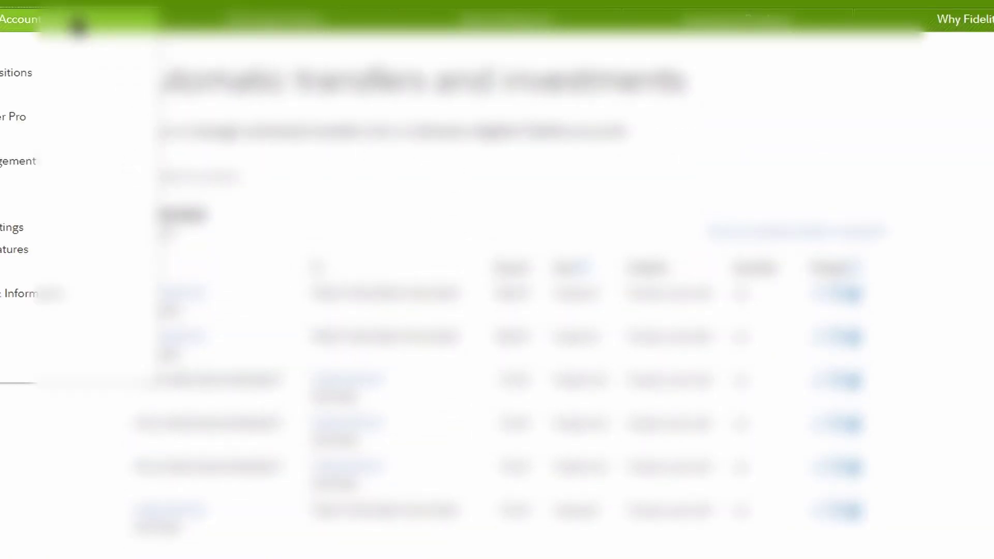